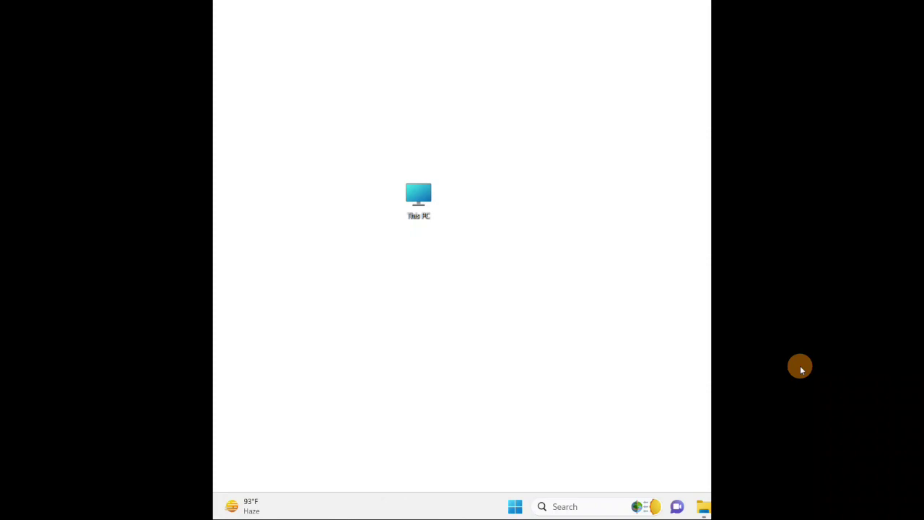
- Open Computer Management for This PC, then narrow and reposition its window so the whole console fits on screen
{"action": "left_click", "coordinate": [419, 201]}
{"action": "right_click", "coordinate": [419, 201]}
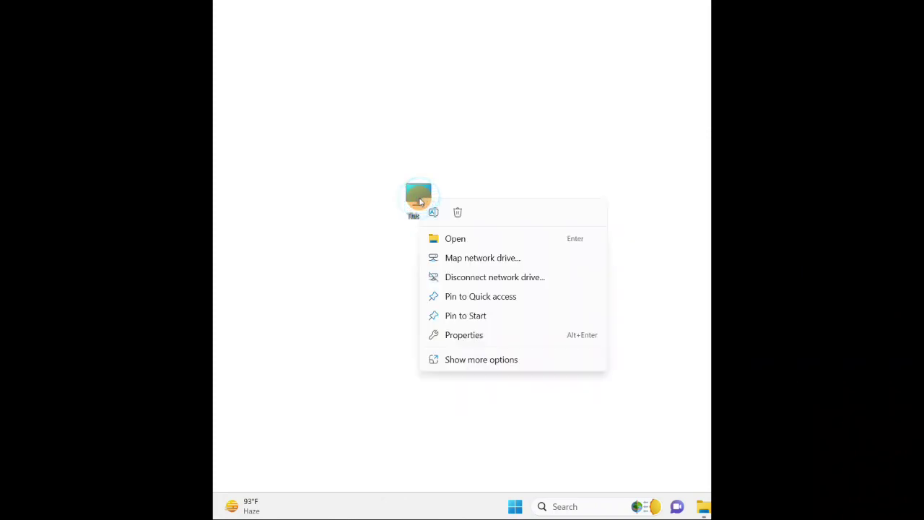
{"action": "left_click", "coordinate": [465, 364]}
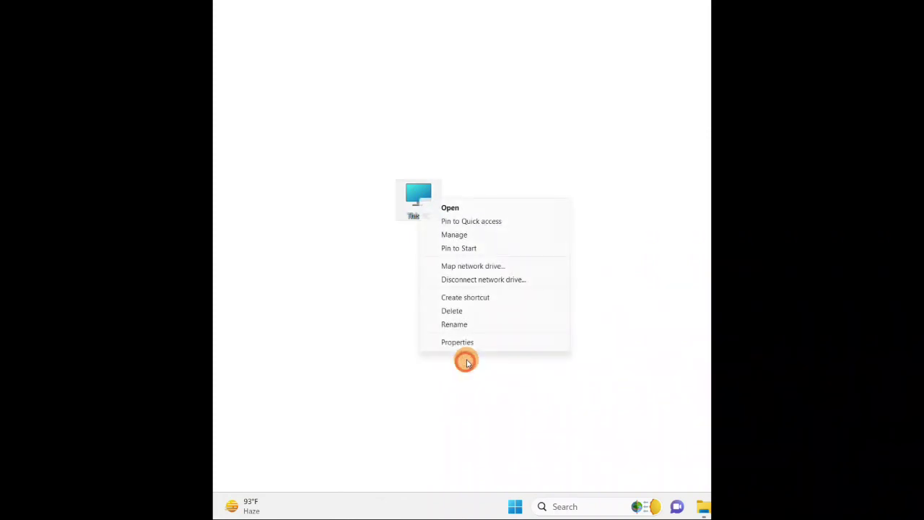
{"action": "left_click", "coordinate": [453, 237]}
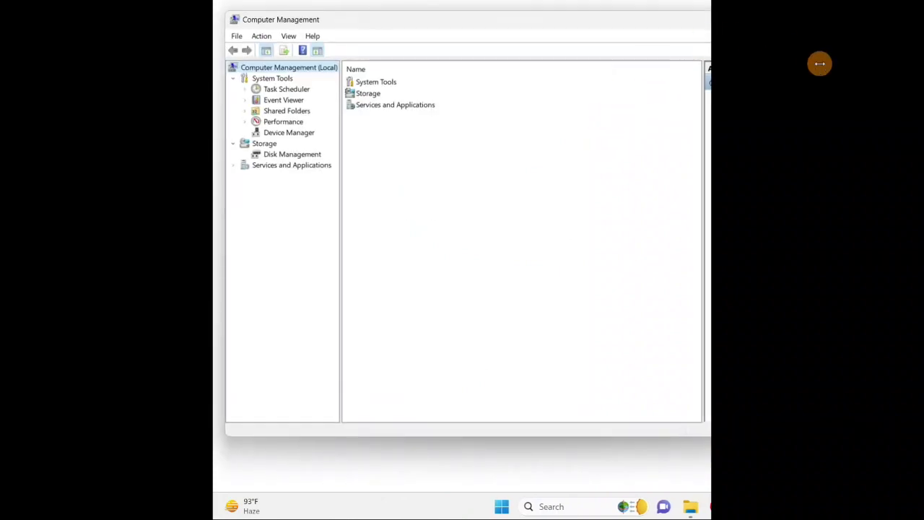
{"action": "left_click_drag", "start_coordinate": [820, 80], "coordinate": [675, 69]}
{"action": "left_click_drag", "start_coordinate": [524, 23], "coordinate": [530, 21]}
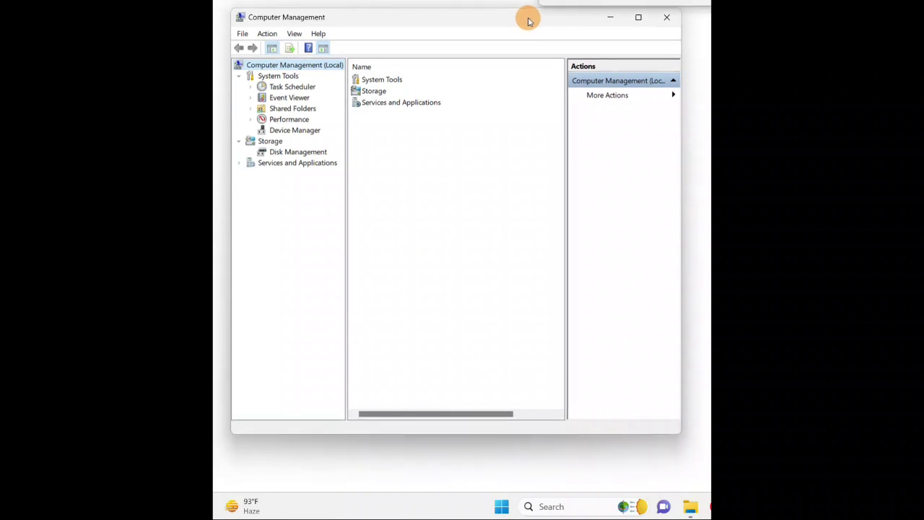
- Show the computer's devices in Device Manager and expand the Audio inputs and outputs category
{"action": "left_click", "coordinate": [309, 130]}
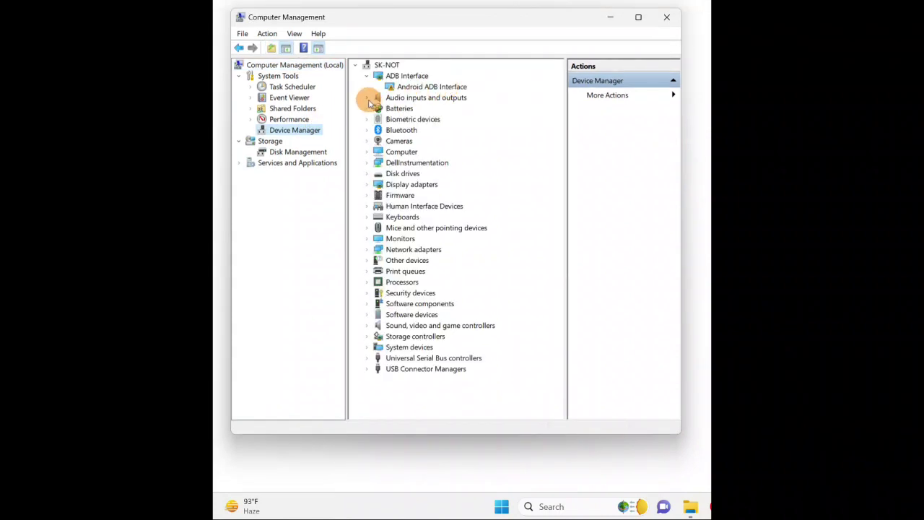
{"action": "left_click", "coordinate": [369, 101]}
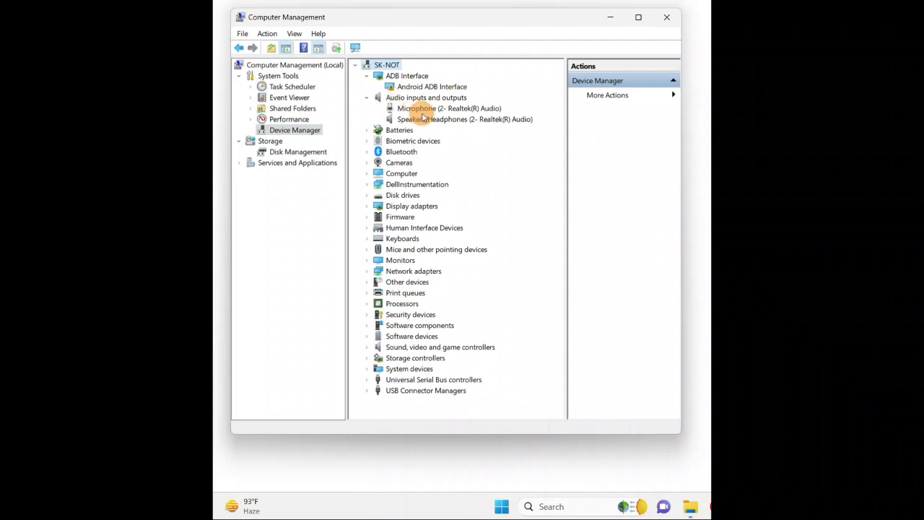
{"action": "left_click", "coordinate": [408, 118]}
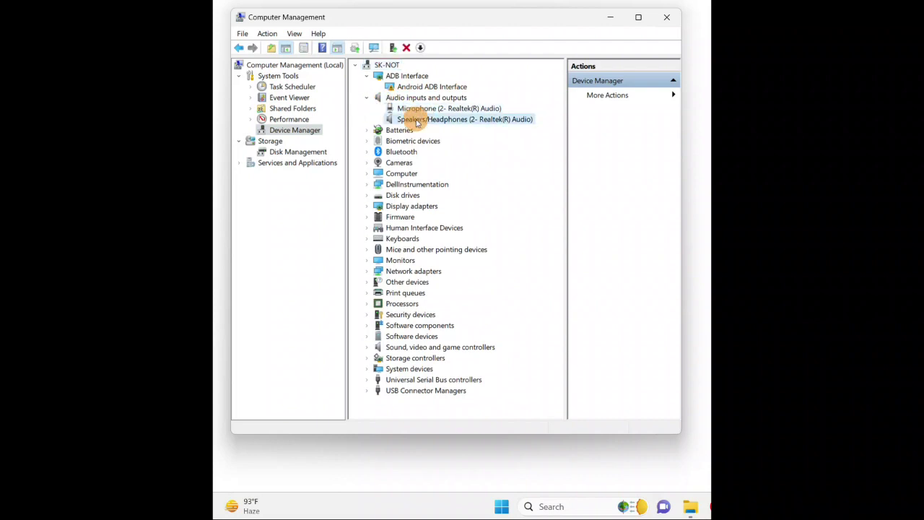
- Review the driver information and driver options in the Realtek microphone's properties, then close them
{"action": "left_click", "coordinate": [415, 109]}
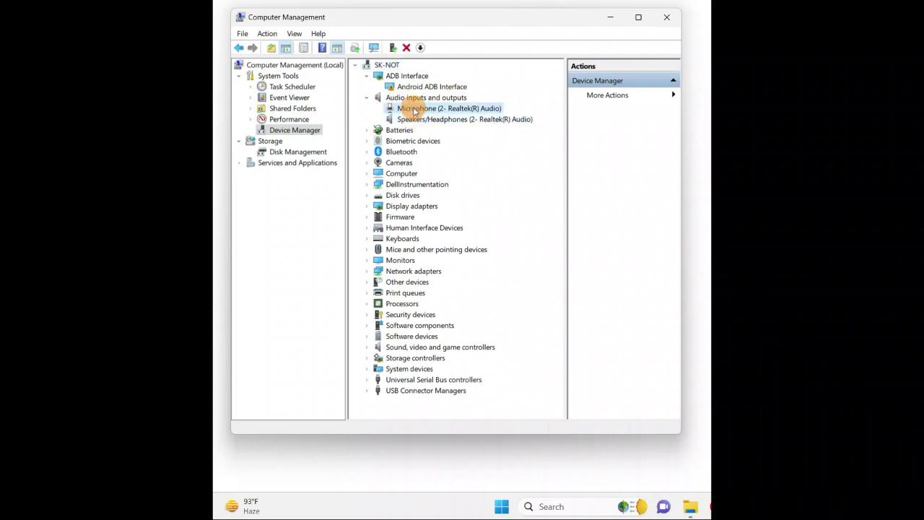
{"action": "right_click", "coordinate": [415, 109]}
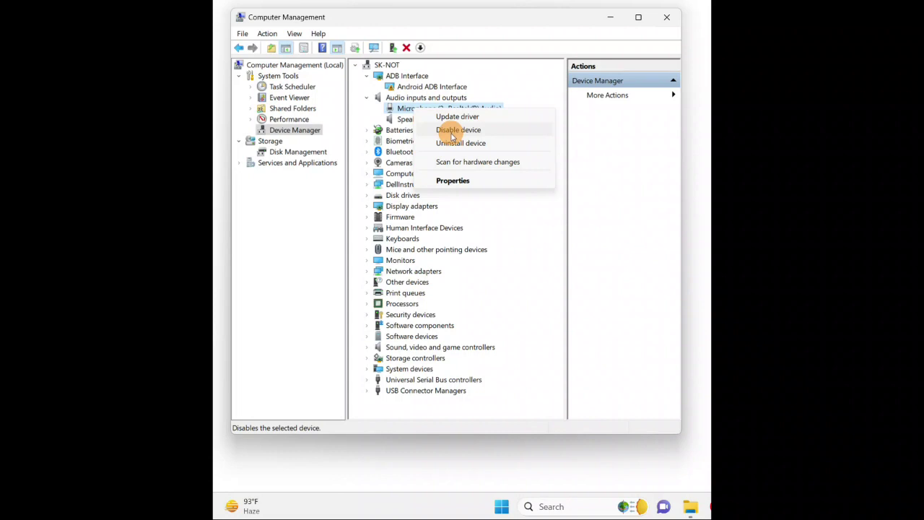
{"action": "left_click", "coordinate": [450, 181]}
{"action": "left_click_drag", "start_coordinate": [466, 95], "coordinate": [584, 67]}
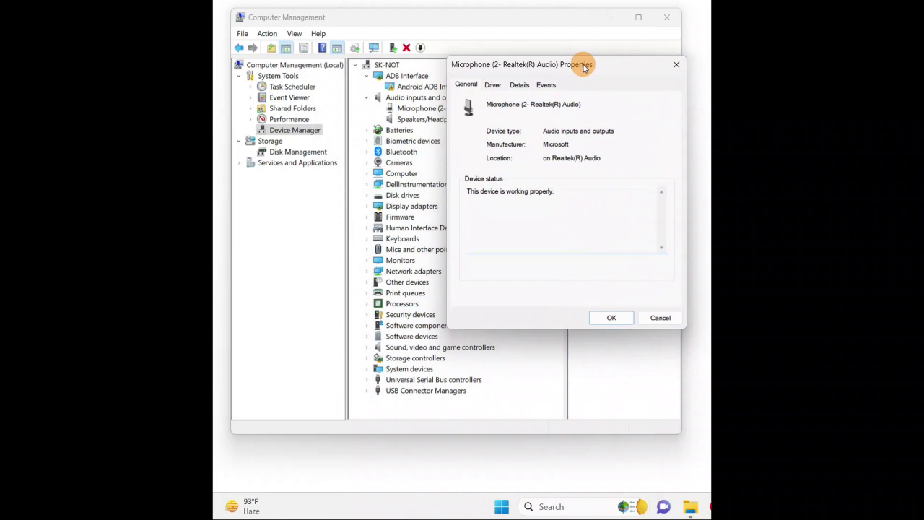
{"action": "left_click", "coordinate": [491, 86]}
{"action": "left_click_drag", "start_coordinate": [579, 67], "coordinate": [553, 55]}
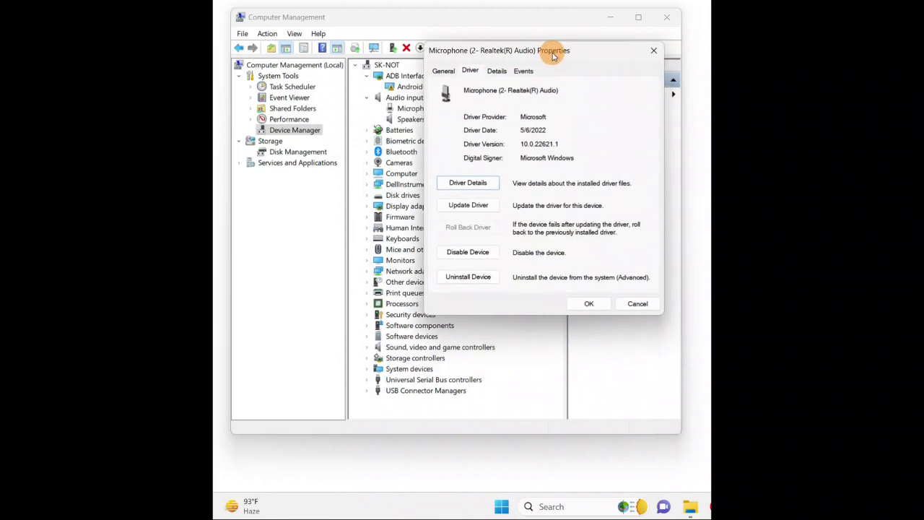
{"action": "left_click", "coordinate": [457, 214]}
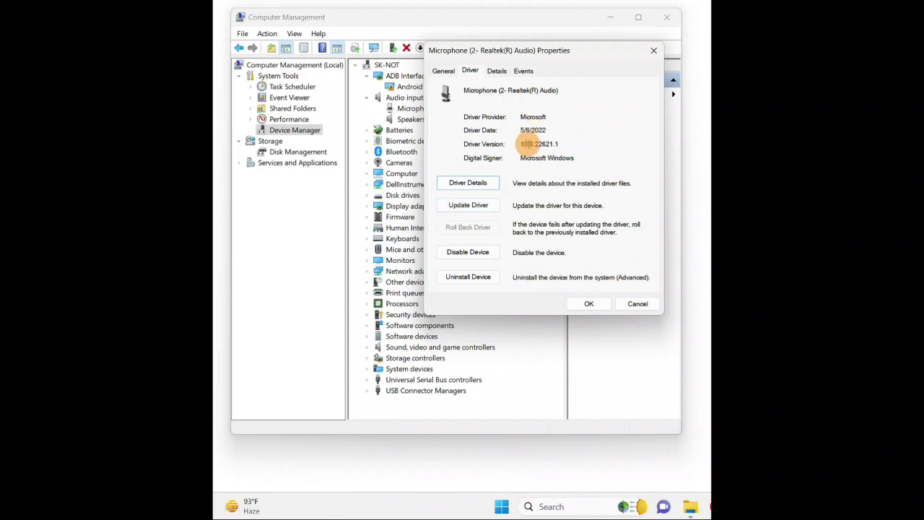
{"action": "left_click_drag", "start_coordinate": [586, 50], "coordinate": [565, 56]}
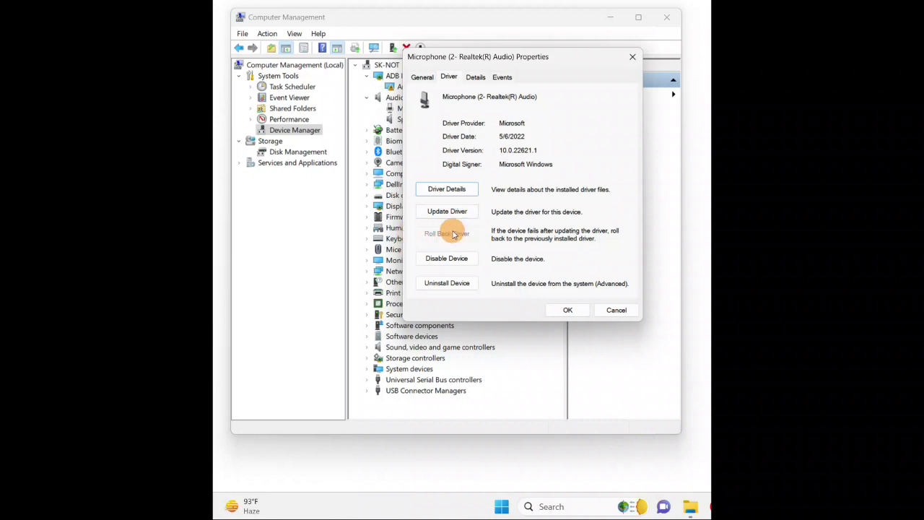
{"action": "left_click", "coordinate": [633, 57]}
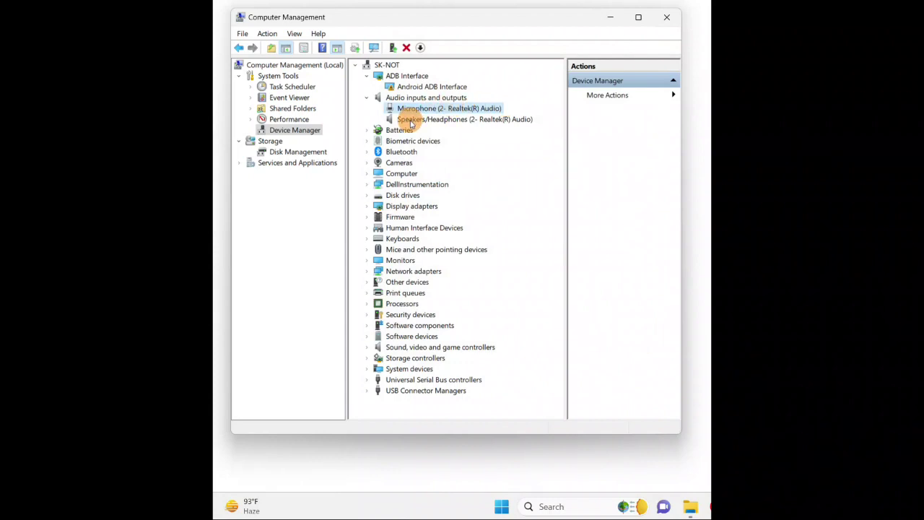
- Review the driver information in the Realtek Speakers/Headphones properties, then close them
{"action": "left_click", "coordinate": [411, 121]}
{"action": "right_click", "coordinate": [410, 121]}
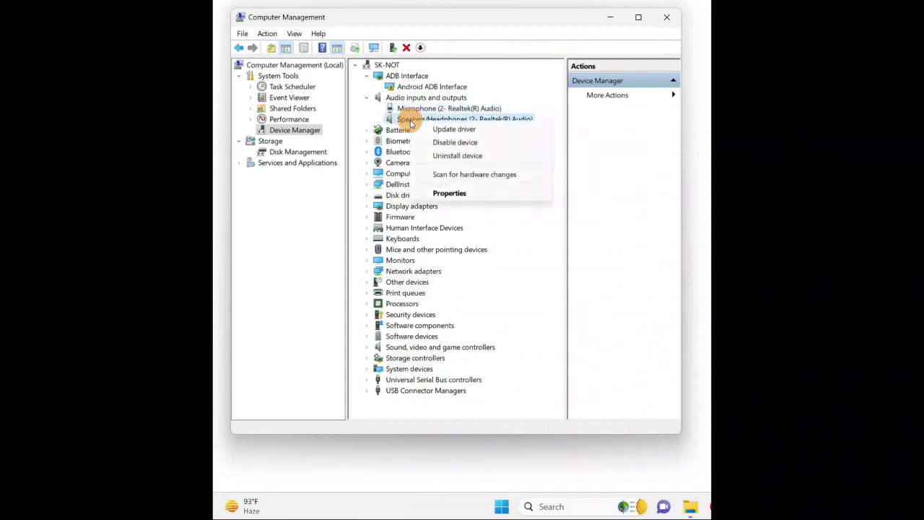
{"action": "left_click", "coordinate": [456, 192]}
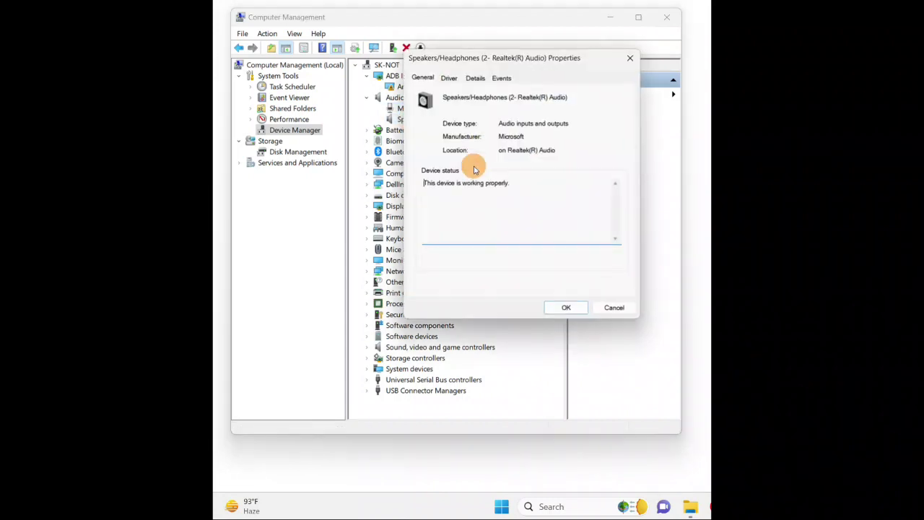
{"action": "left_click", "coordinate": [476, 77]}
{"action": "left_click", "coordinate": [449, 77]}
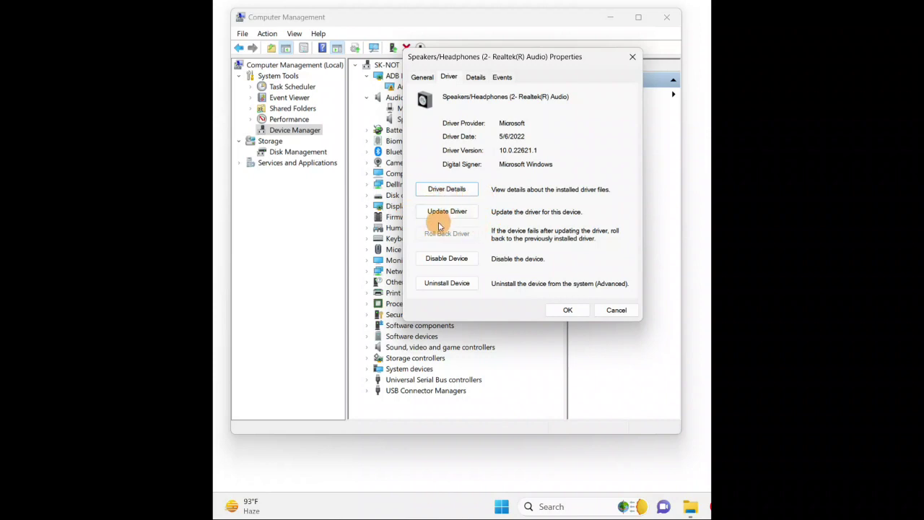
{"action": "left_click", "coordinate": [633, 57]}
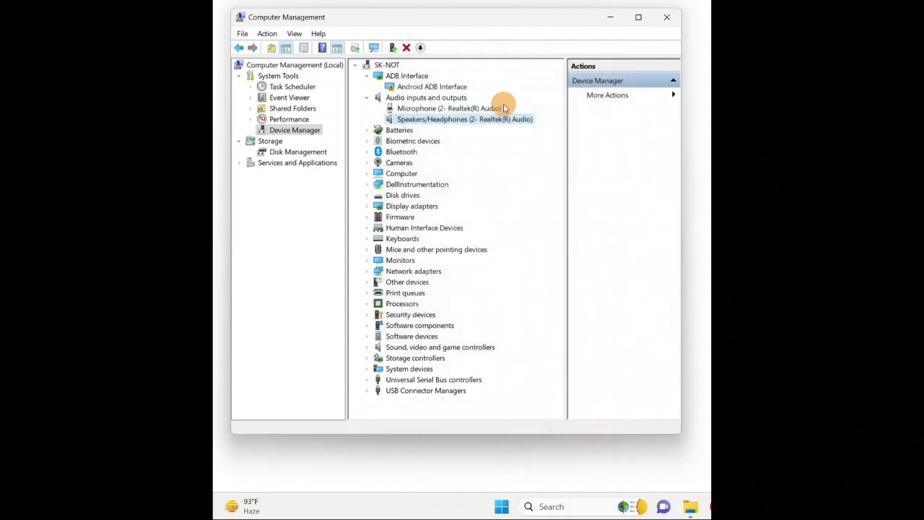
{"action": "right_click", "coordinate": [415, 121]}
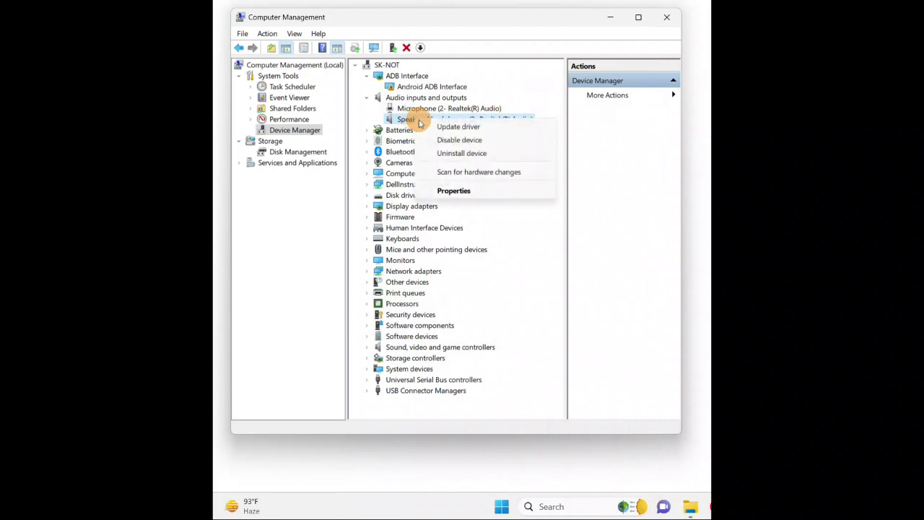
{"action": "left_click", "coordinate": [453, 142]}
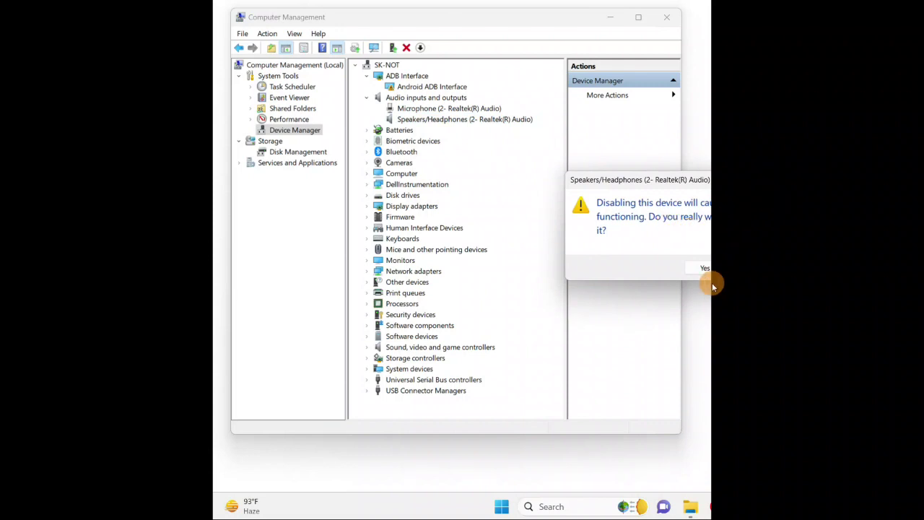
{"action": "left_click_drag", "start_coordinate": [705, 181], "coordinate": [530, 153]}
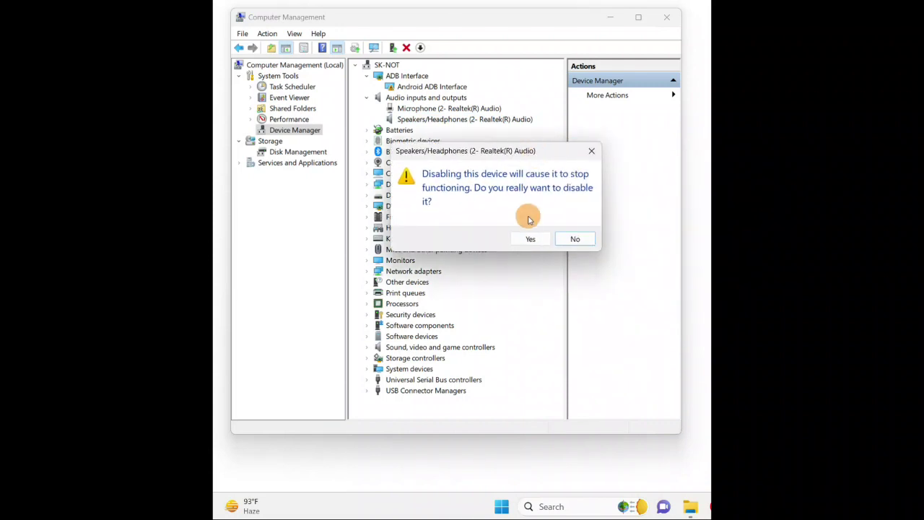
{"action": "left_click", "coordinate": [592, 150]}
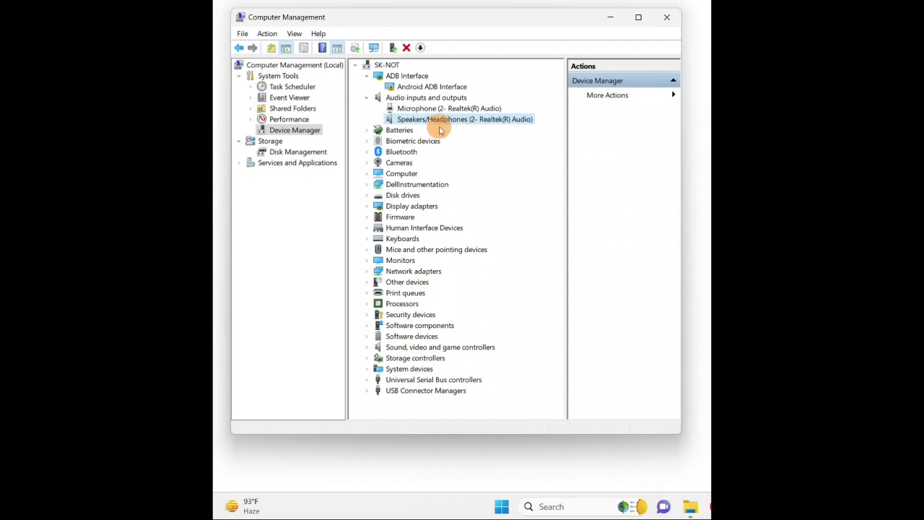
- Update the Realtek microphone's driver by having Windows search automatically for drivers
{"action": "left_click", "coordinate": [423, 109]}
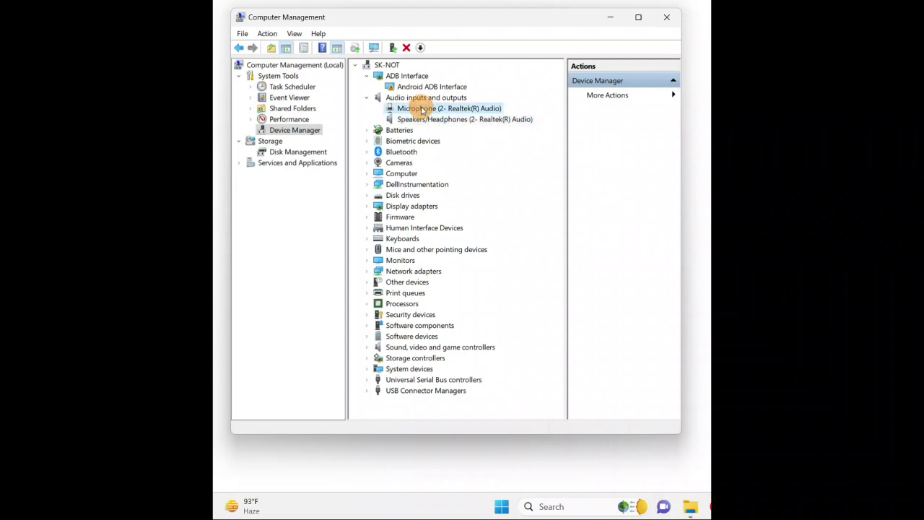
{"action": "right_click", "coordinate": [423, 109]}
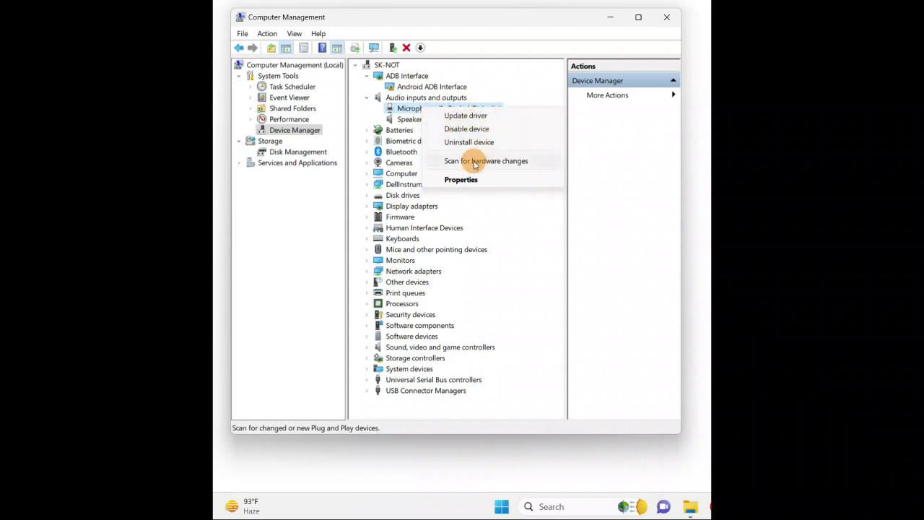
{"action": "left_click", "coordinate": [474, 119]}
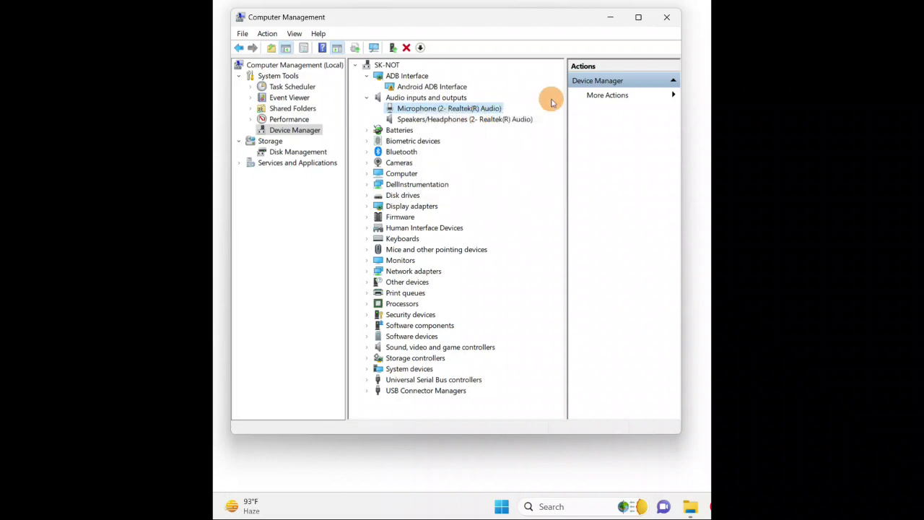
{"action": "left_click_drag", "start_coordinate": [580, 103], "coordinate": [561, 94]}
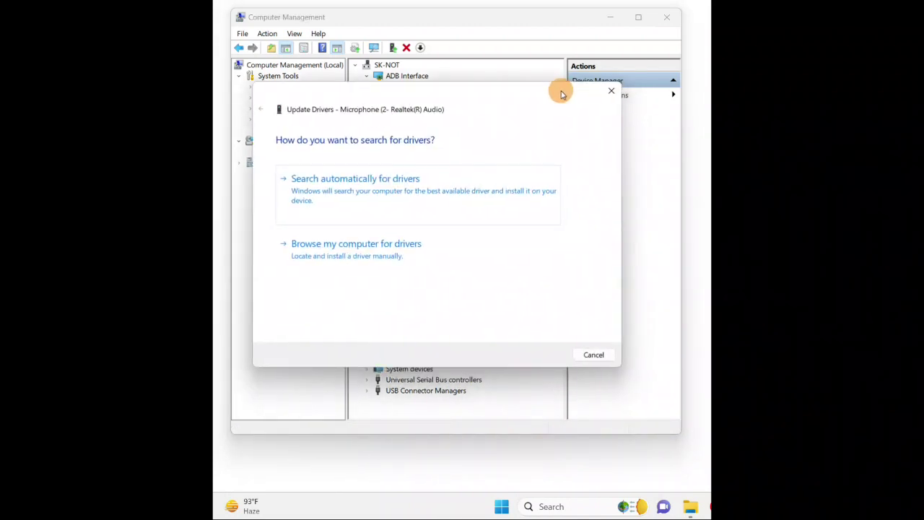
{"action": "left_click", "coordinate": [361, 194]}
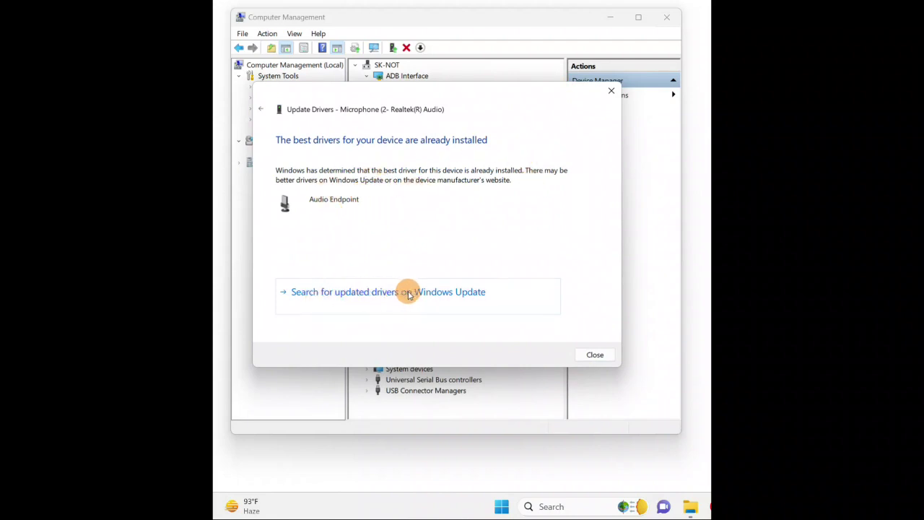
- Continue the driver search in Windows Update, check for updates there, and close the Settings window
{"action": "left_click", "coordinate": [445, 293]}
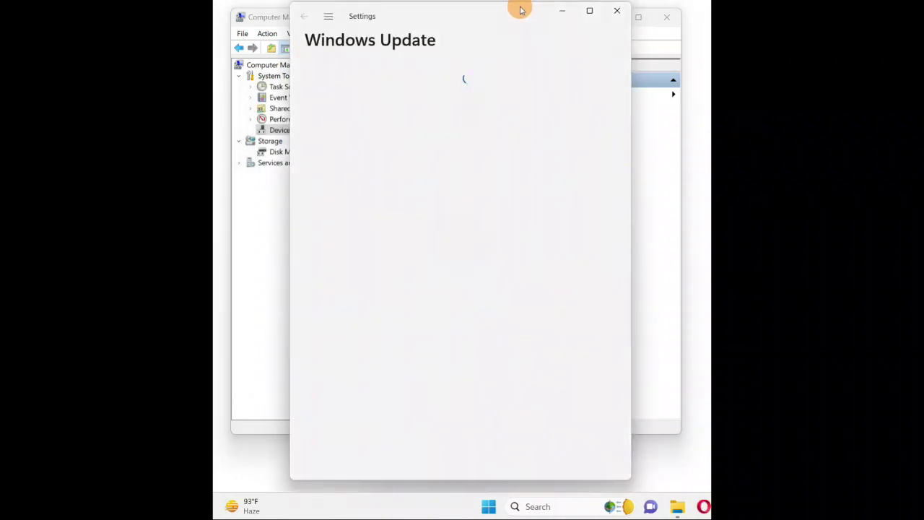
{"action": "left_click_drag", "start_coordinate": [521, 10], "coordinate": [501, 11]}
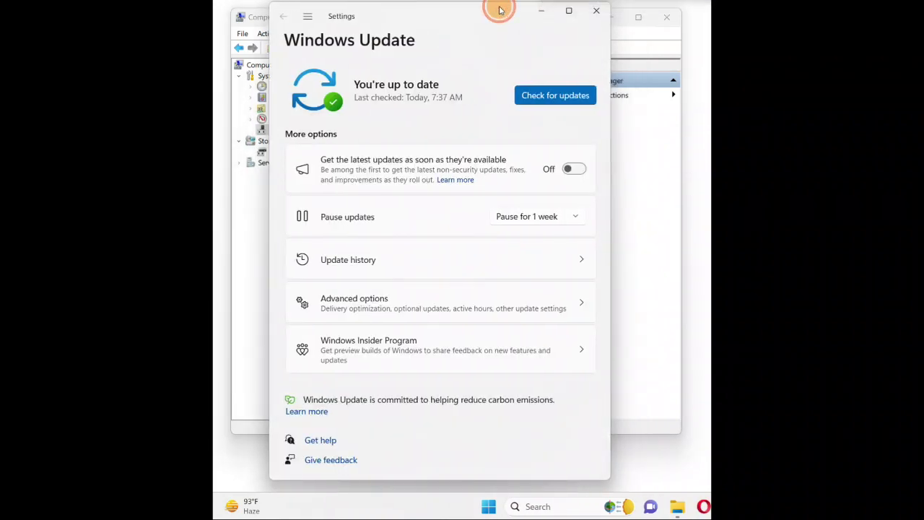
{"action": "left_click", "coordinate": [552, 96]}
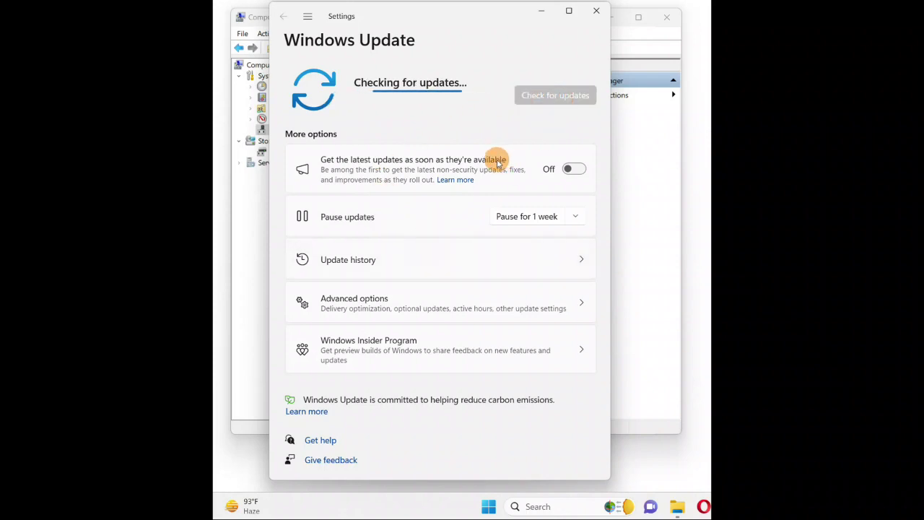
{"action": "left_click", "coordinate": [596, 14]}
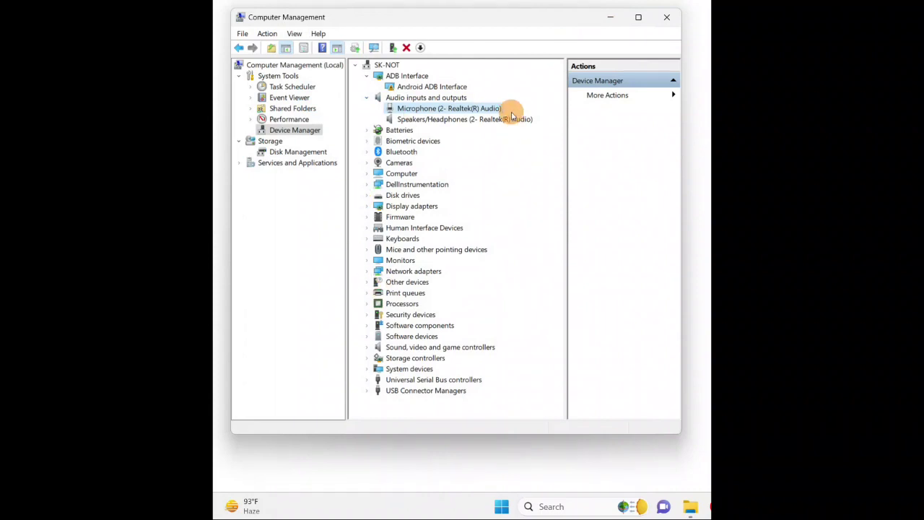
{"action": "left_click", "coordinate": [439, 120]}
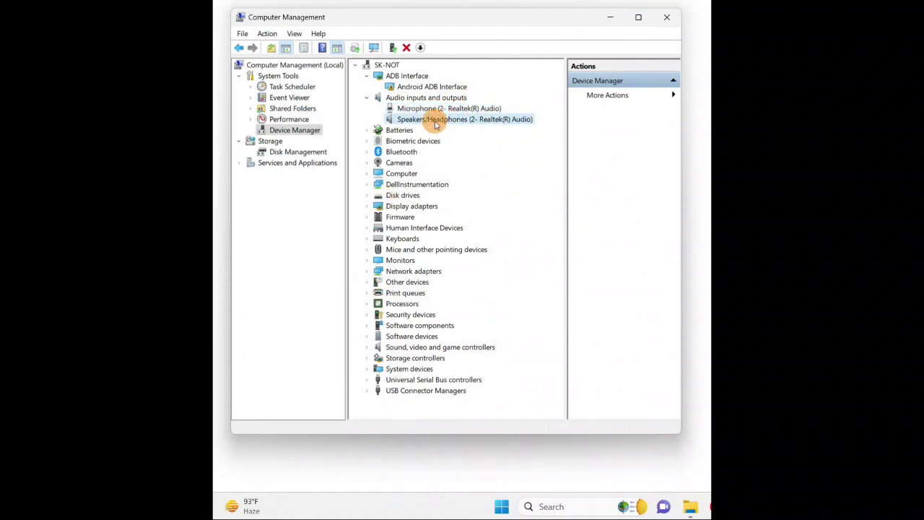
{"action": "left_click", "coordinate": [433, 111]}
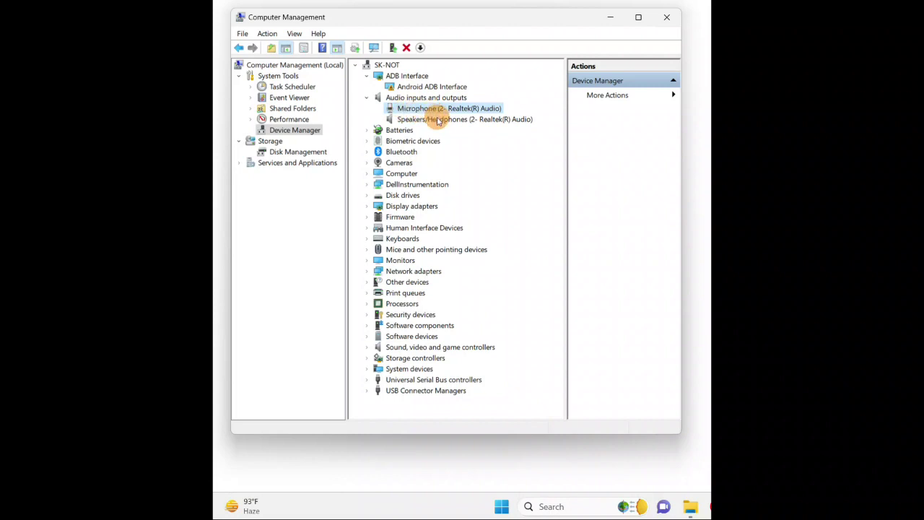
{"action": "left_click", "coordinate": [437, 120]}
{"action": "left_click", "coordinate": [425, 109]}
{"action": "left_click", "coordinate": [450, 121]}
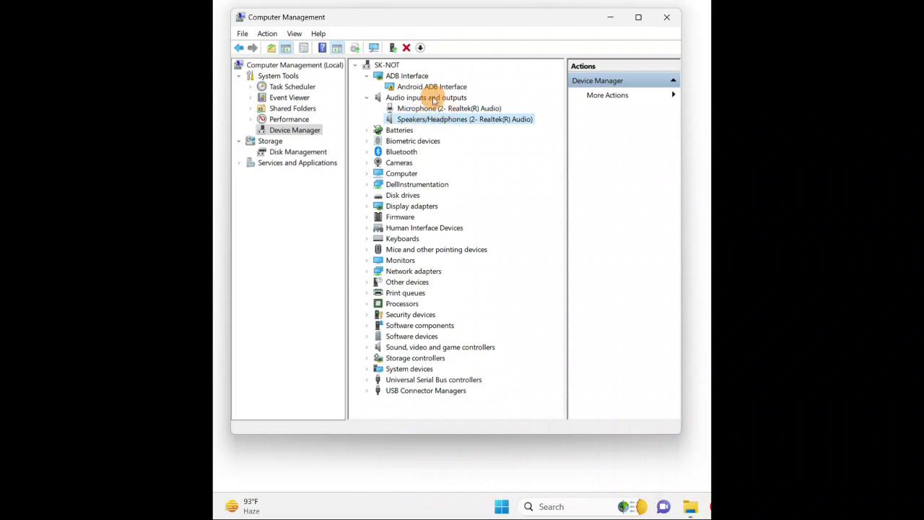
{"action": "left_click", "coordinate": [454, 108]}
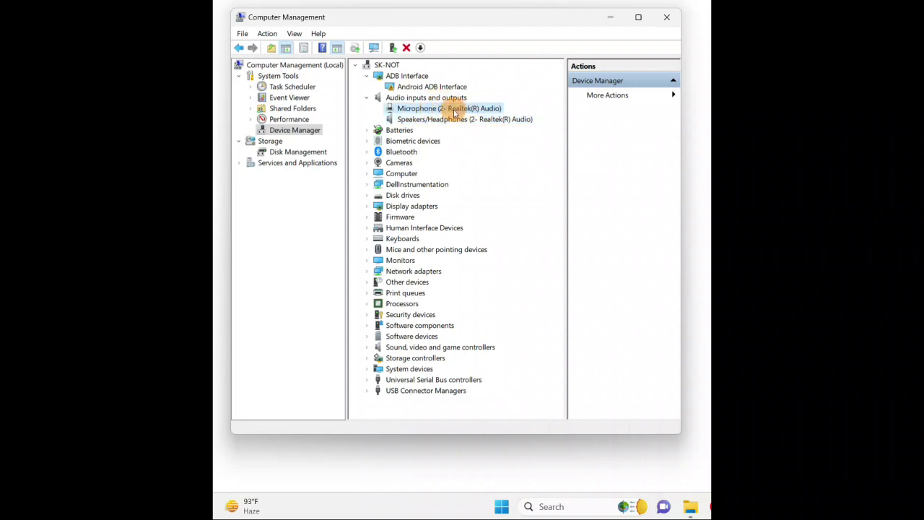
{"action": "left_click", "coordinate": [504, 120]}
{"action": "left_click", "coordinate": [489, 109]}
{"action": "left_click", "coordinate": [505, 121]}
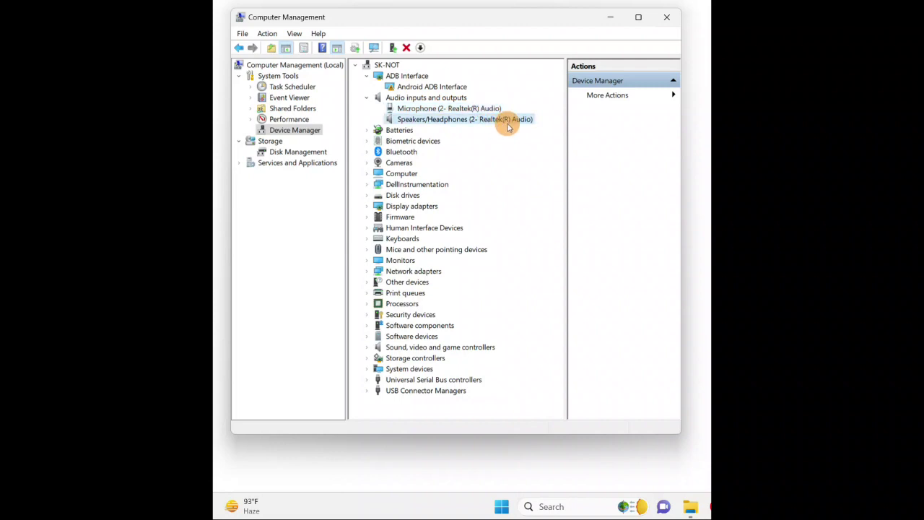
{"action": "left_click", "coordinate": [439, 110]}
{"action": "left_click", "coordinate": [432, 120]}
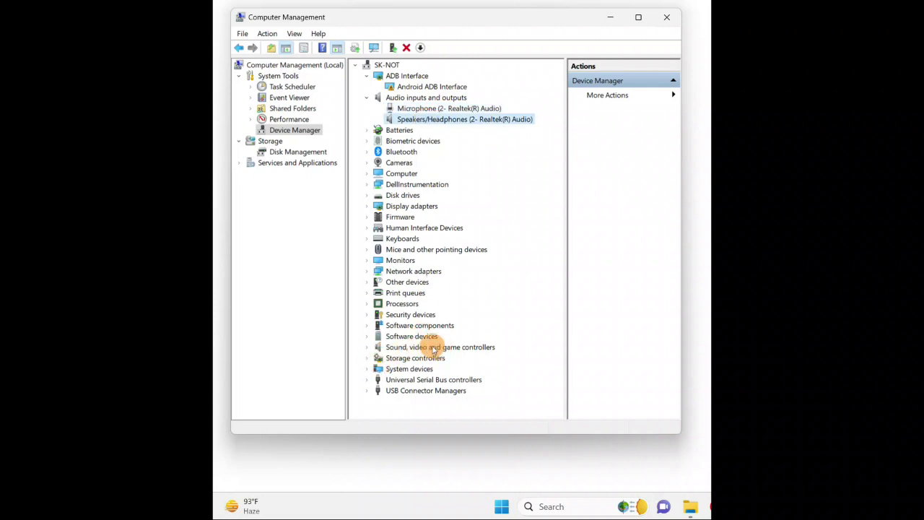
- Expand the sound, video and game controllers category and open the properties of AirPods Pro
{"action": "left_click", "coordinate": [373, 350]}
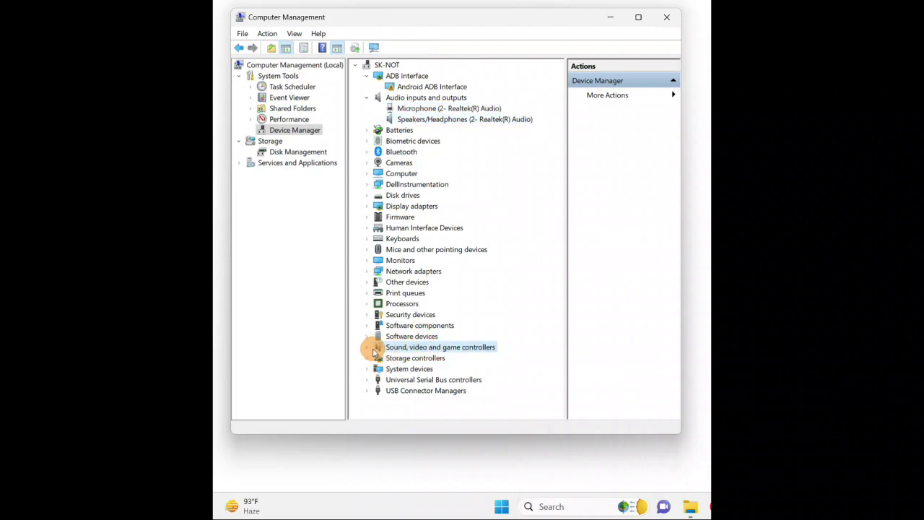
{"action": "left_click", "coordinate": [373, 350]}
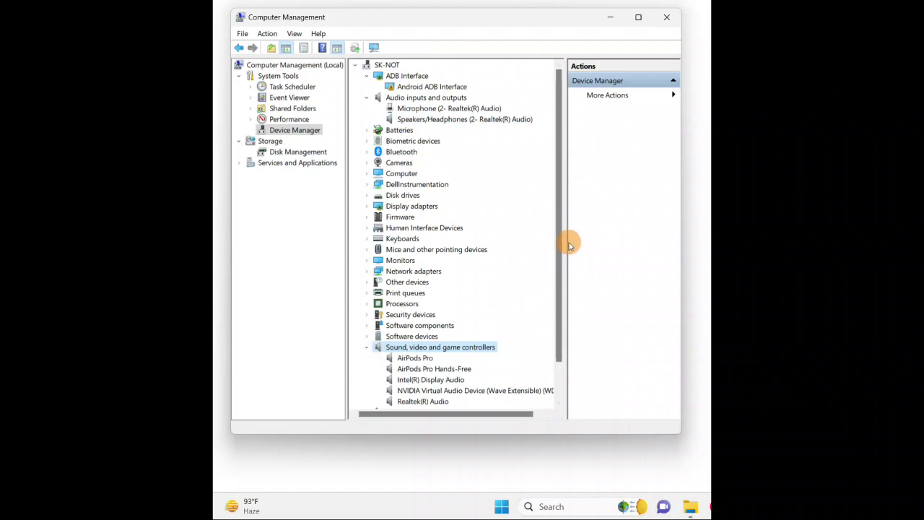
{"action": "left_click_drag", "start_coordinate": [560, 244], "coordinate": [549, 291]}
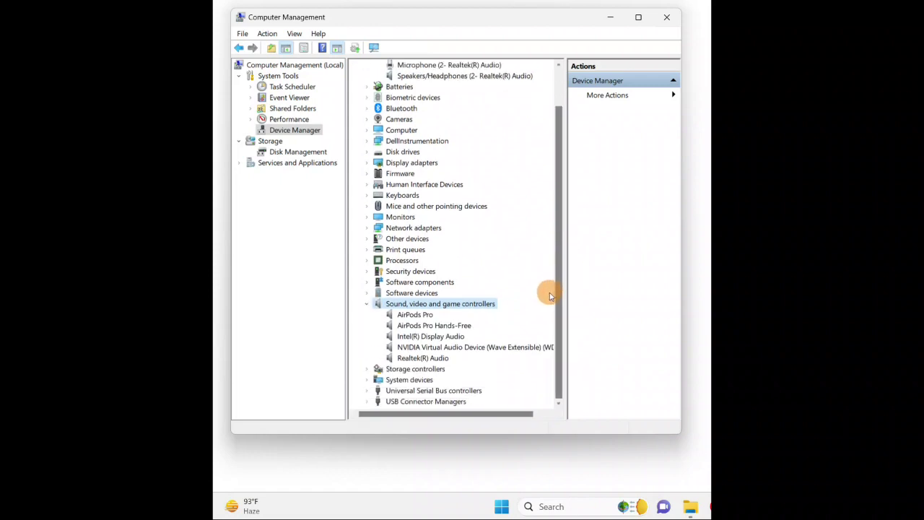
{"action": "right_click", "coordinate": [408, 318]}
{"action": "left_click", "coordinate": [456, 388]}
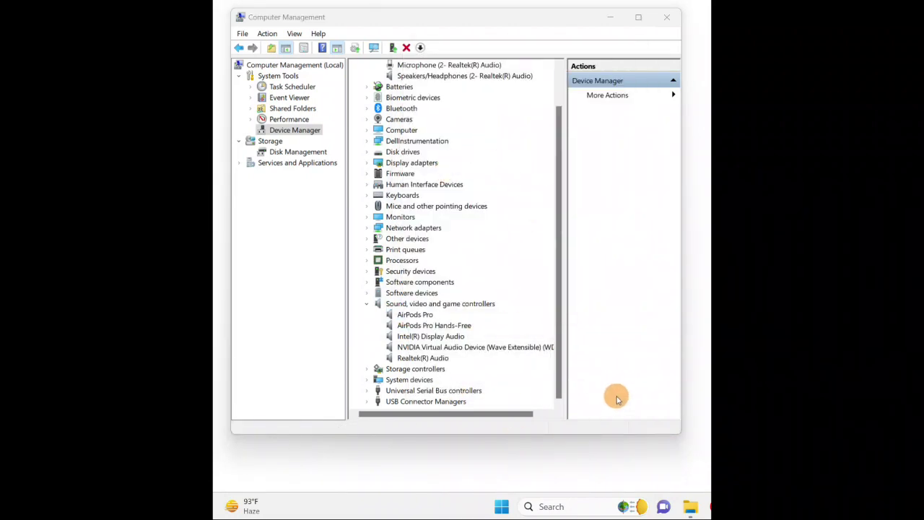
{"action": "right_click", "coordinate": [416, 317]}
{"action": "left_click", "coordinate": [456, 385]}
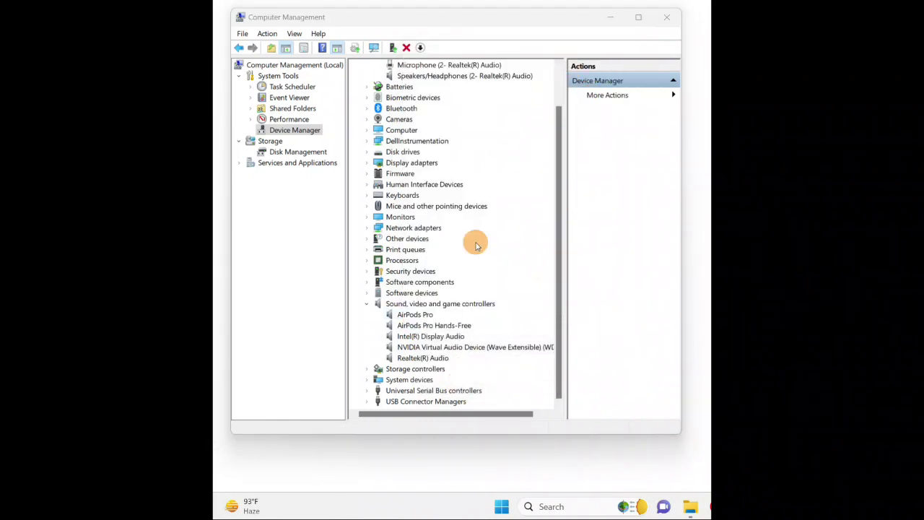
- Review the driver information in the Intel(R) Display Audio properties, then close them
{"action": "right_click", "coordinate": [418, 340]}
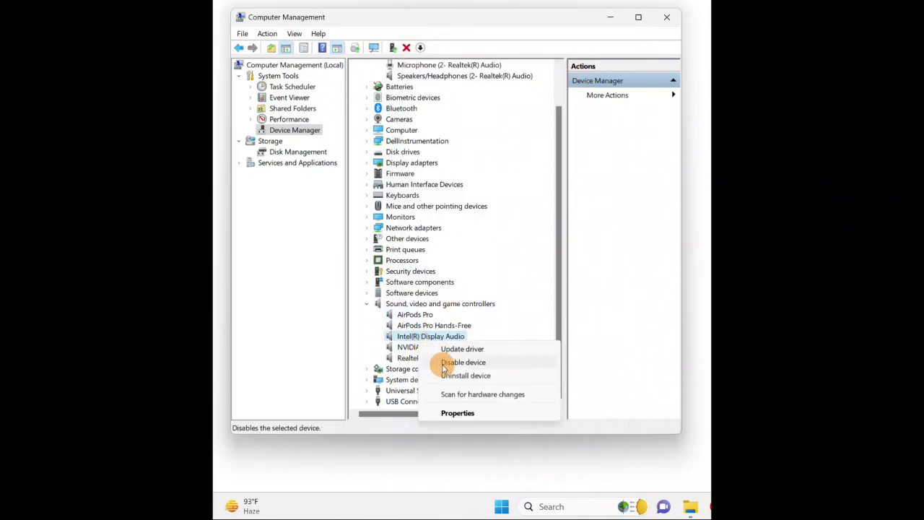
{"action": "left_click", "coordinate": [449, 412]}
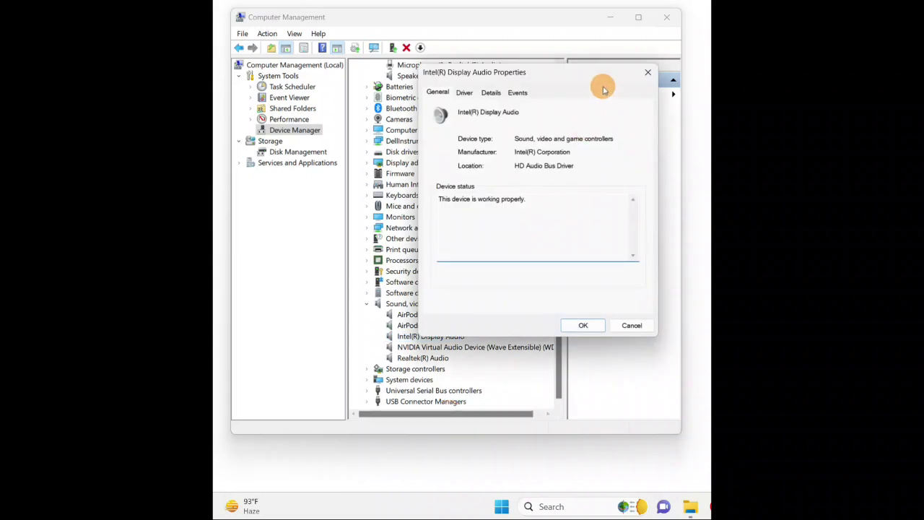
{"action": "left_click", "coordinate": [463, 93]}
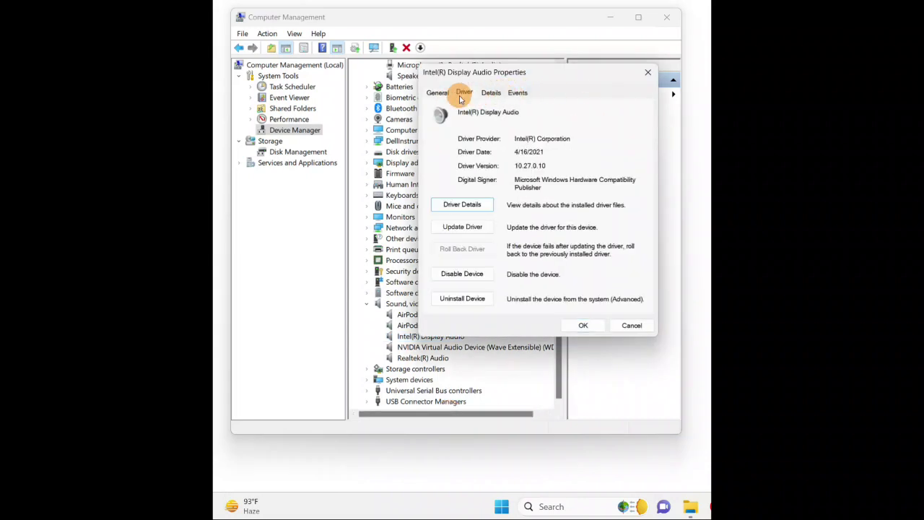
{"action": "left_click", "coordinate": [648, 73]}
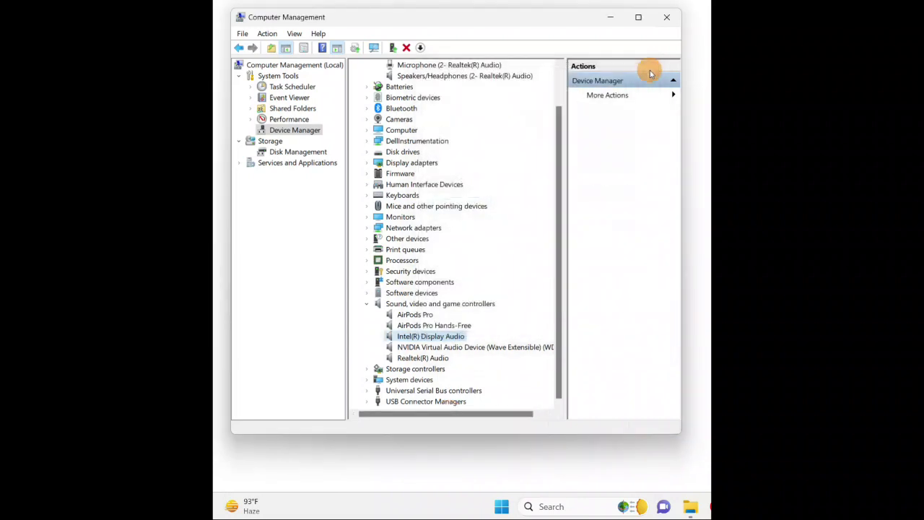
{"action": "left_click", "coordinate": [408, 315]}
{"action": "left_click_drag", "start_coordinate": [556, 231], "coordinate": [569, 161]}
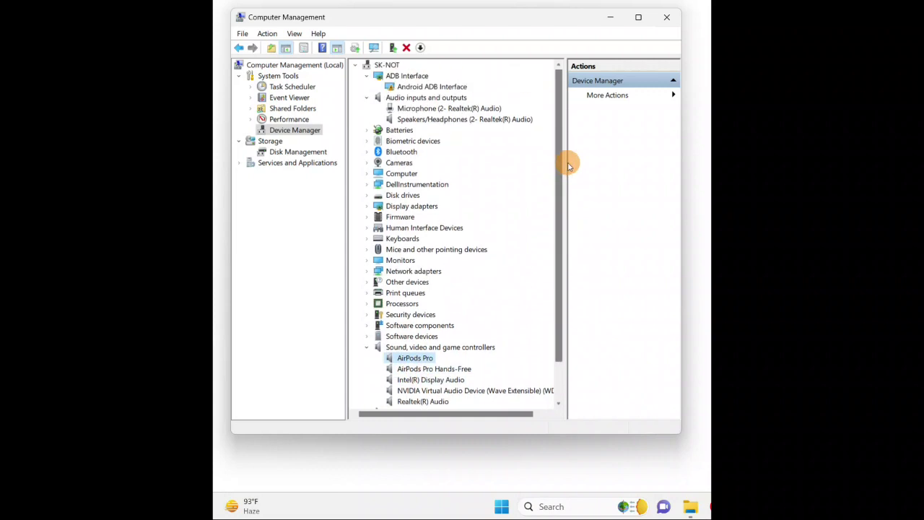
{"action": "left_click", "coordinate": [452, 110]}
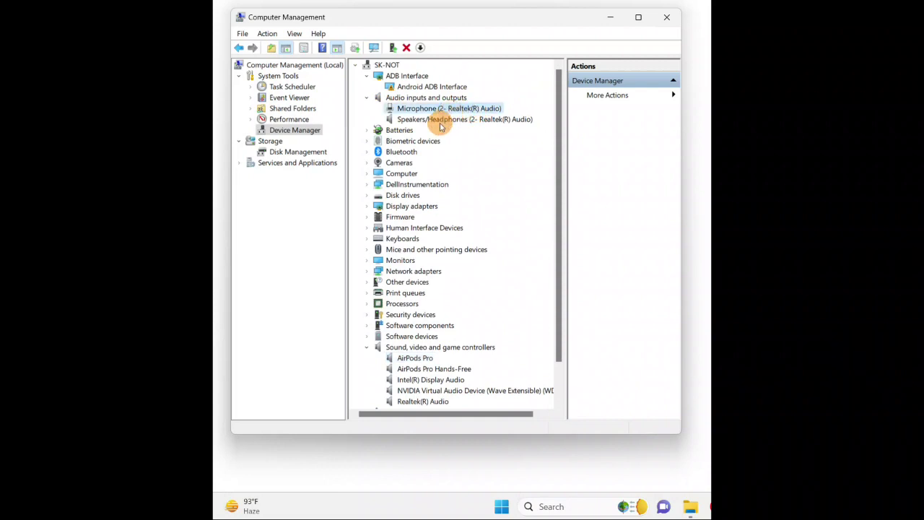
{"action": "left_click", "coordinate": [441, 120]}
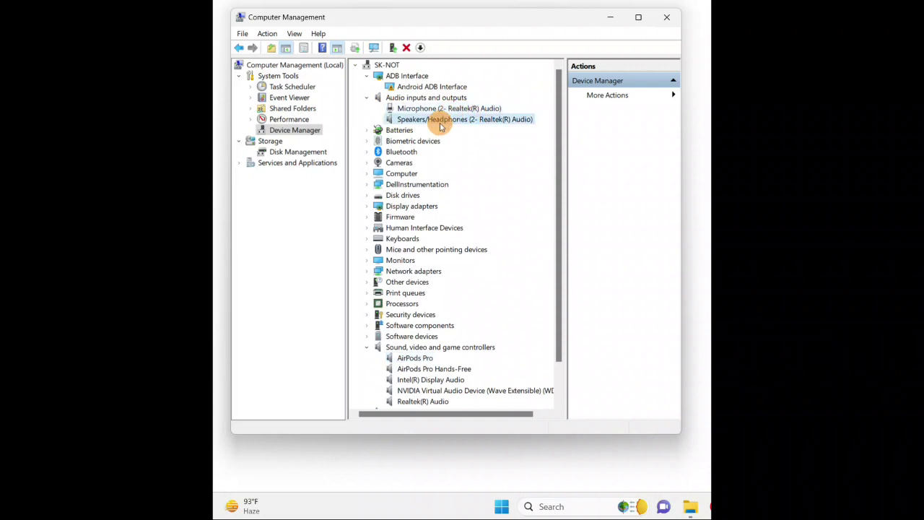
{"action": "right_click", "coordinate": [441, 127]}
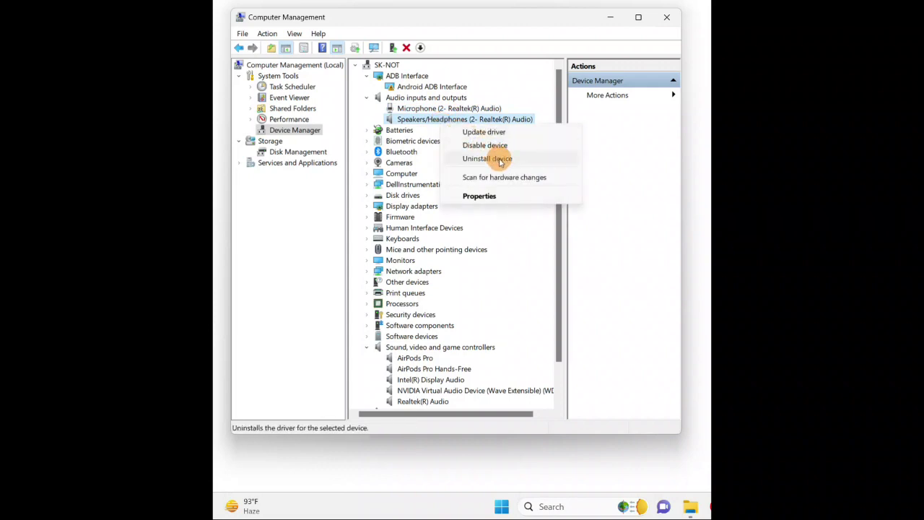
{"action": "left_click", "coordinate": [551, 228]}
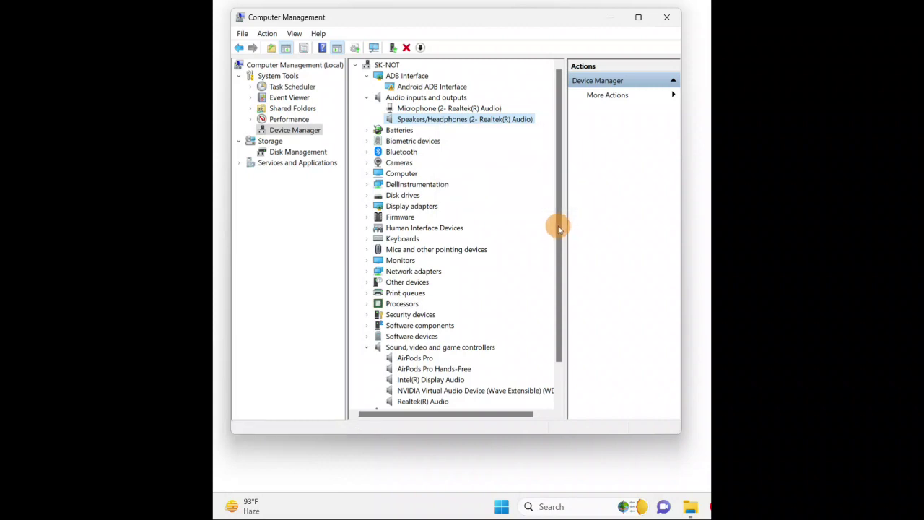
{"action": "right_click", "coordinate": [431, 122]}
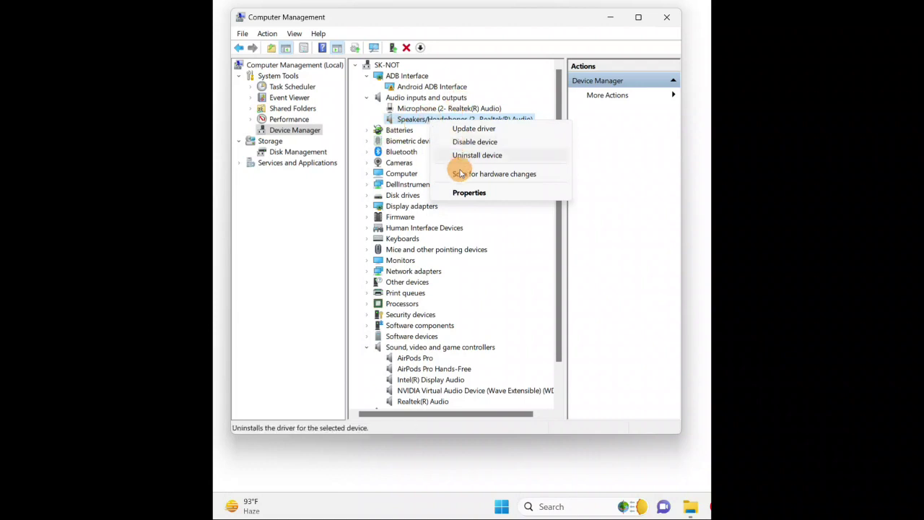
{"action": "left_click", "coordinate": [560, 263]}
{"action": "left_click_drag", "start_coordinate": [560, 263], "coordinate": [555, 312]}
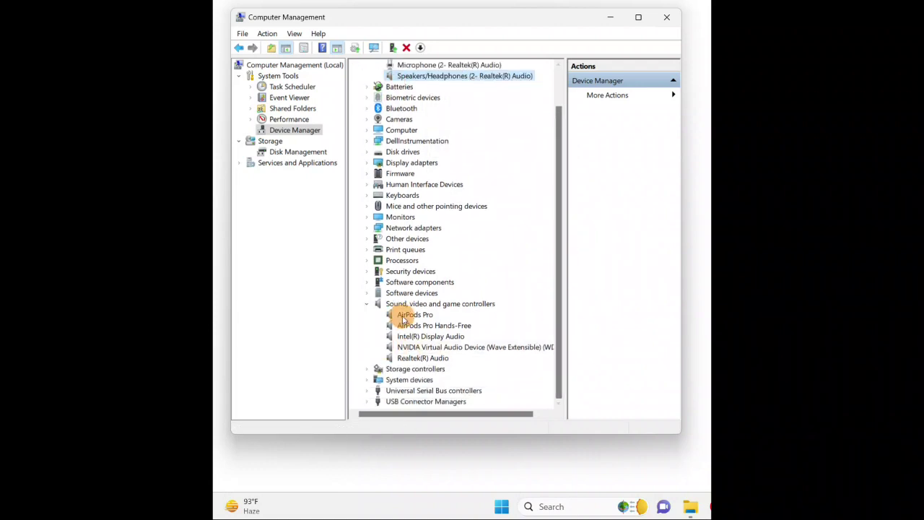
{"action": "right_click", "coordinate": [402, 360]}
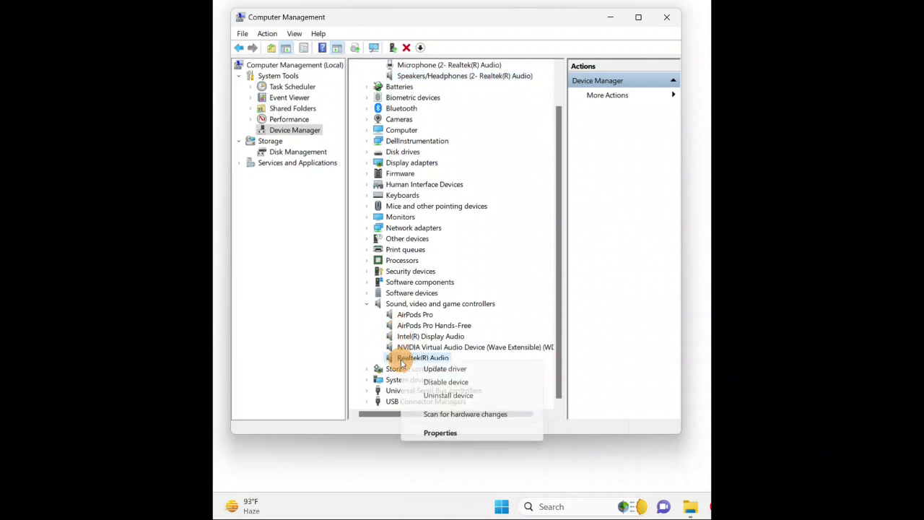
{"action": "left_click", "coordinate": [433, 395]}
{"action": "left_click_drag", "start_coordinate": [645, 185], "coordinate": [439, 153]}
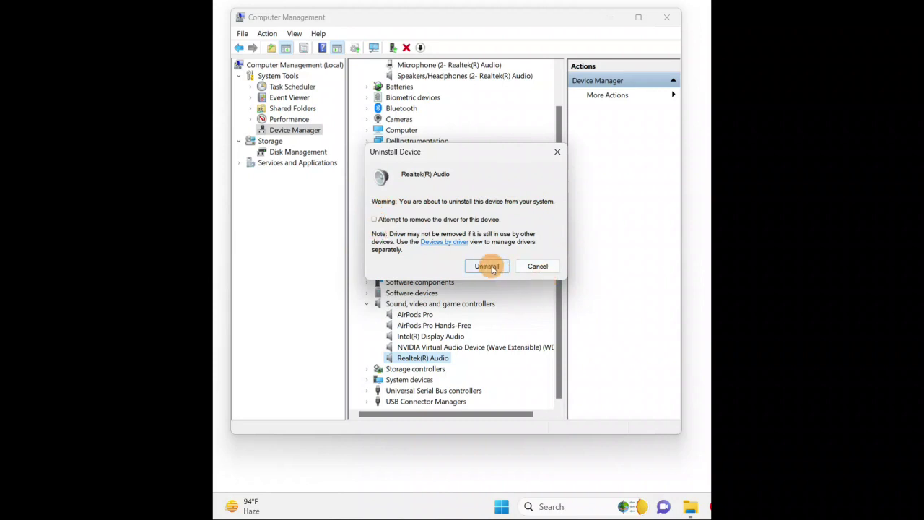
{"action": "left_click", "coordinate": [557, 152]}
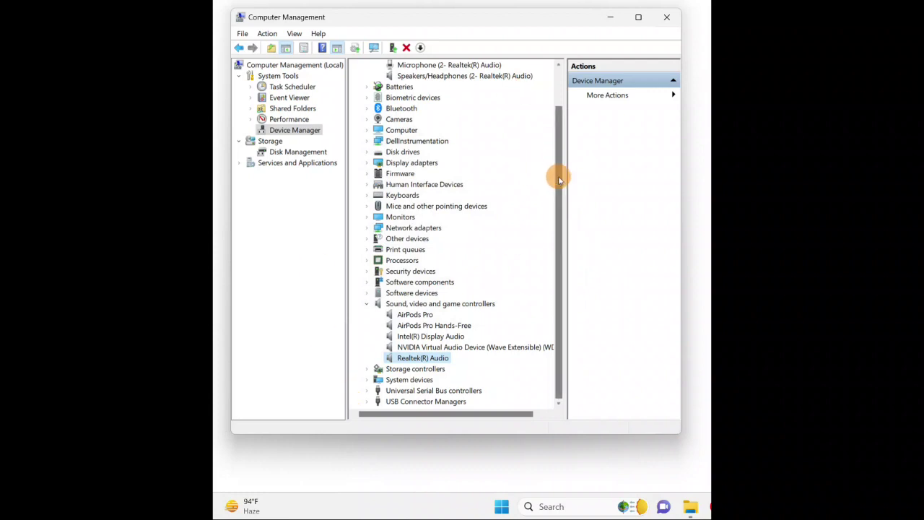
- Close the AirPods Pro properties and the Computer Management window
{"action": "left_click_drag", "start_coordinate": [557, 176], "coordinate": [561, 125]}
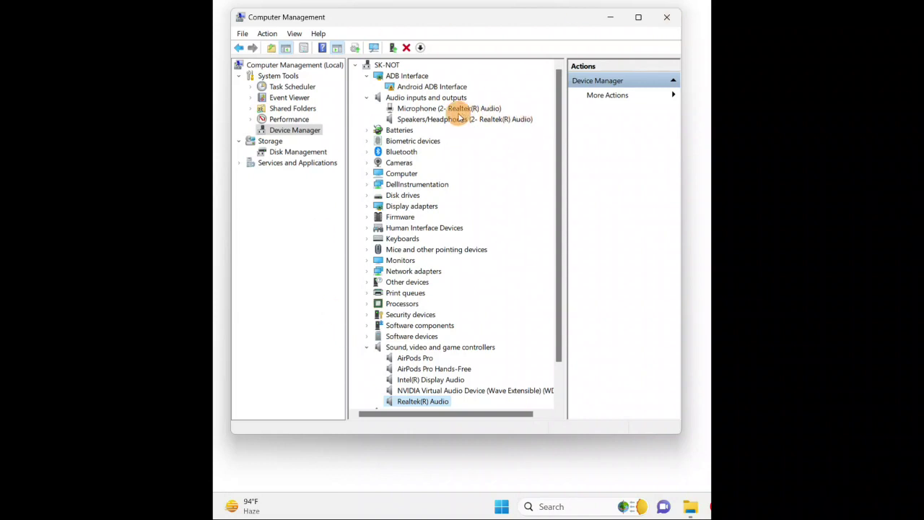
{"action": "left_click", "coordinate": [666, 18]}
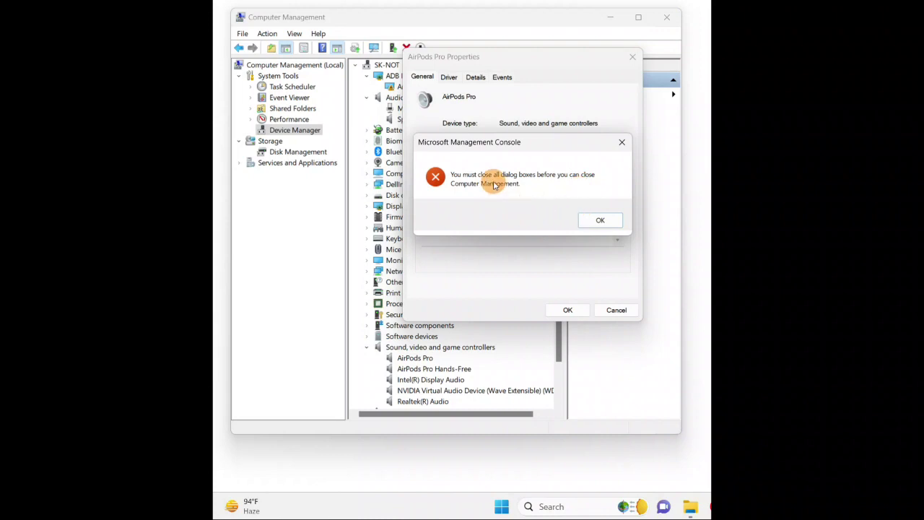
{"action": "left_click", "coordinate": [609, 220]}
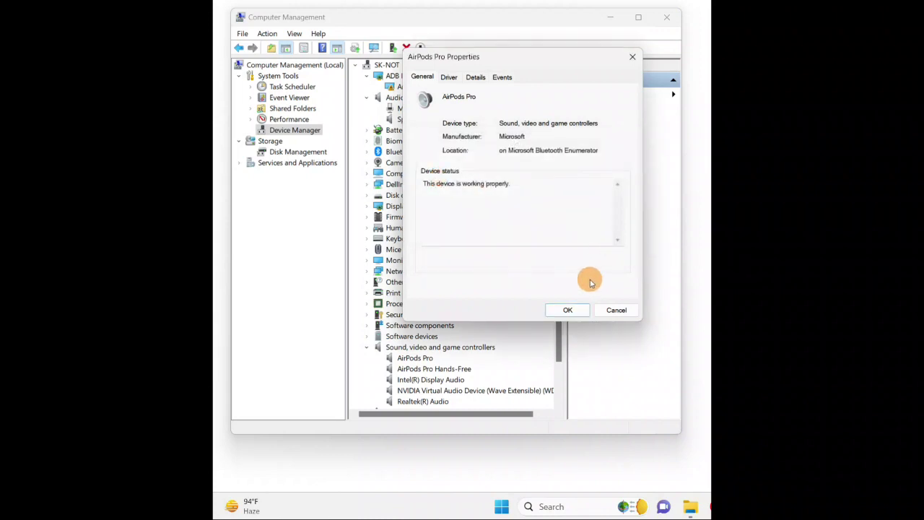
{"action": "left_click", "coordinate": [568, 309]}
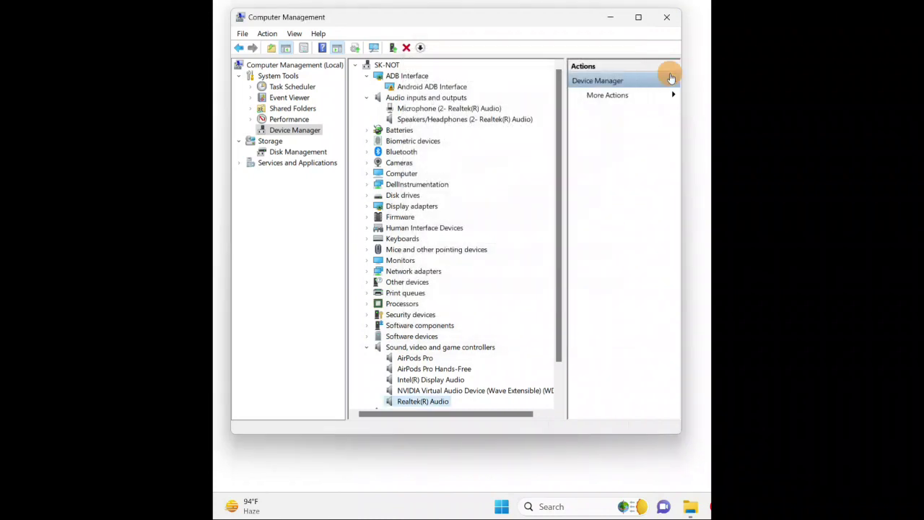
{"action": "left_click", "coordinate": [669, 18]}
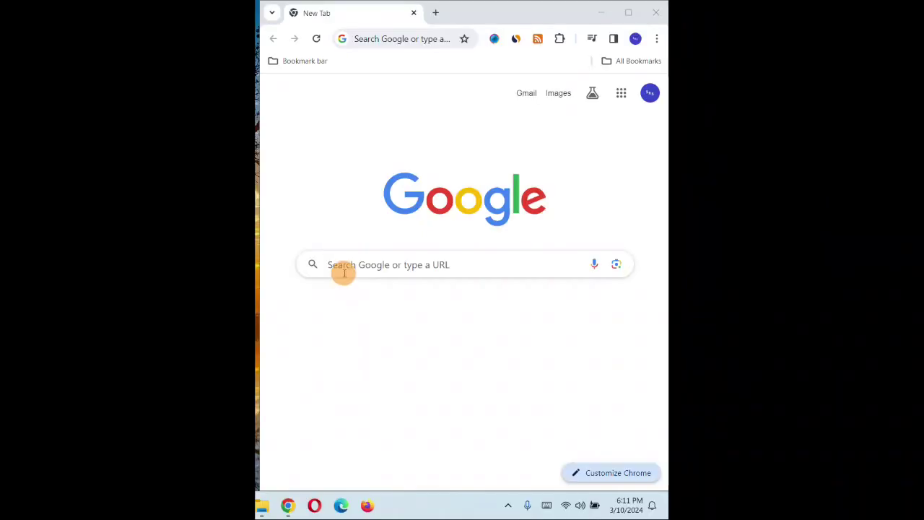
- Switch to Chrome and search Google for "dell g7 audio driver download"
{"action": "left_click", "coordinate": [342, 269]}
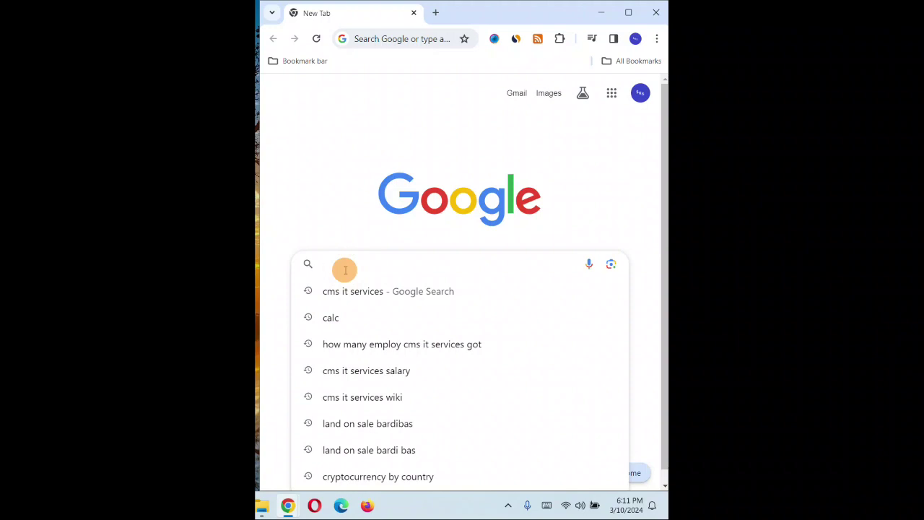
{"action": "type", "text": "dell g"}
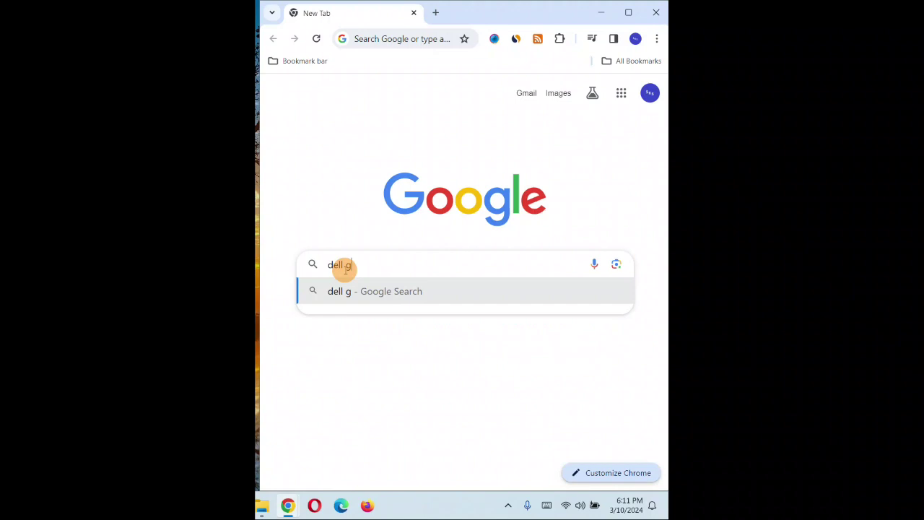
{"action": "type", "text": "7 a"}
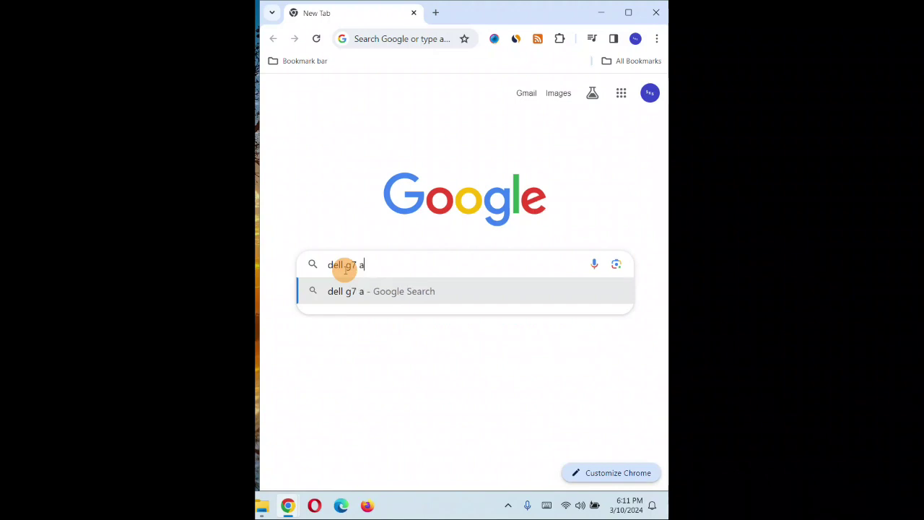
{"action": "type", "text": "udio driver download"}
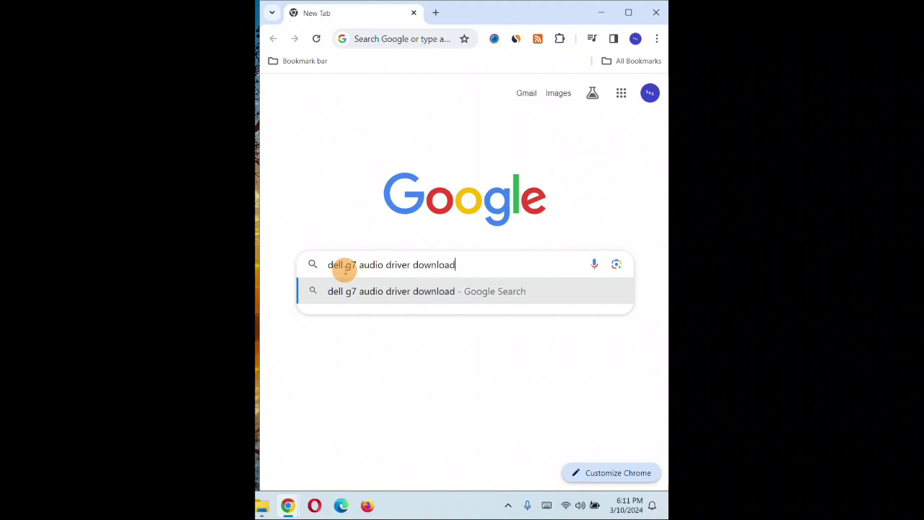
{"action": "key", "text": "Return"}
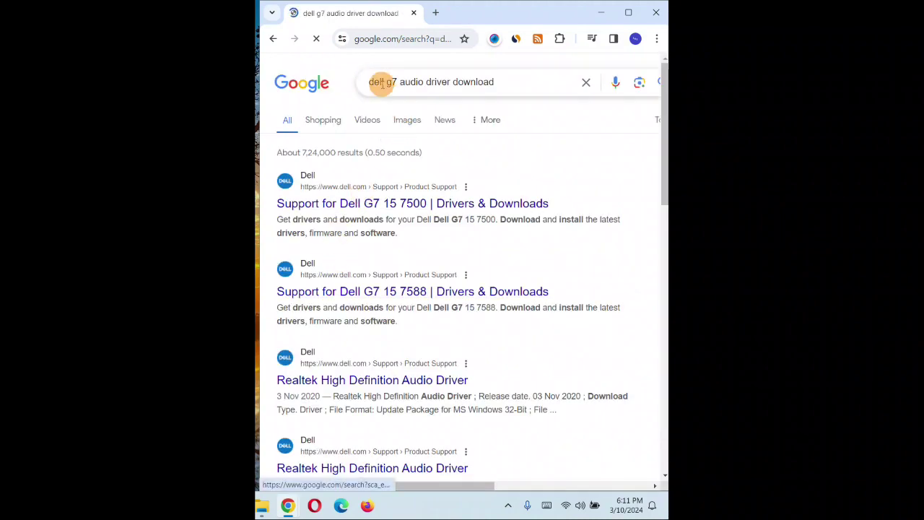
- Extend the Google search query with "for wimdows 11" after the Dell G7 audio driver terms
{"action": "left_click", "coordinate": [506, 86]}
{"action": "left_click", "coordinate": [506, 87]}
{"action": "type", "text": "for wimdo"}
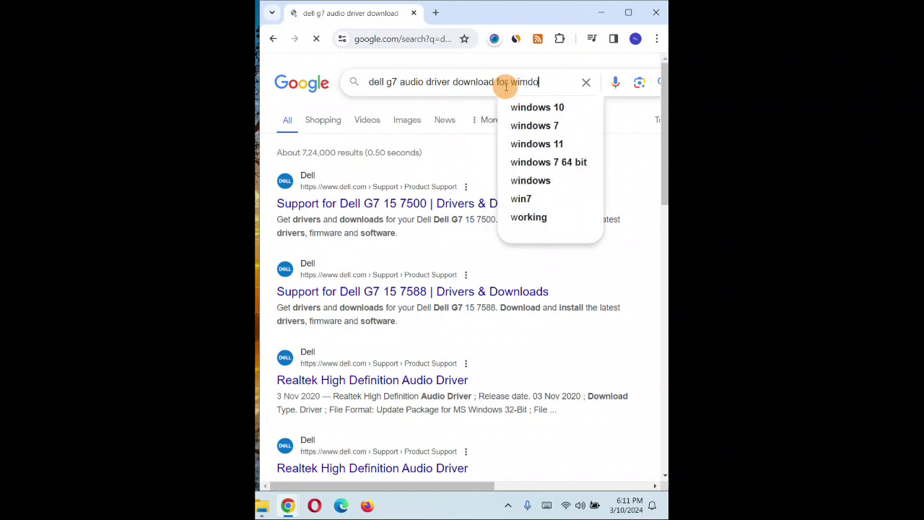
{"action": "key", "text": "BackSpace"}
{"action": "key", "text": "BackSpace"}
{"action": "key", "text": "BackSpace"}
{"action": "type", "text": "ndows 11"}
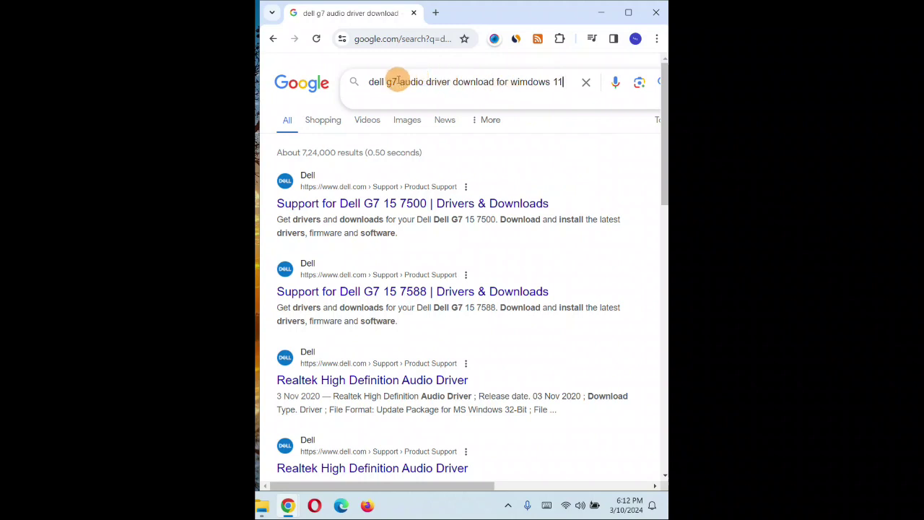
{"action": "left_click_drag", "start_coordinate": [397, 81], "coordinate": [365, 81]}
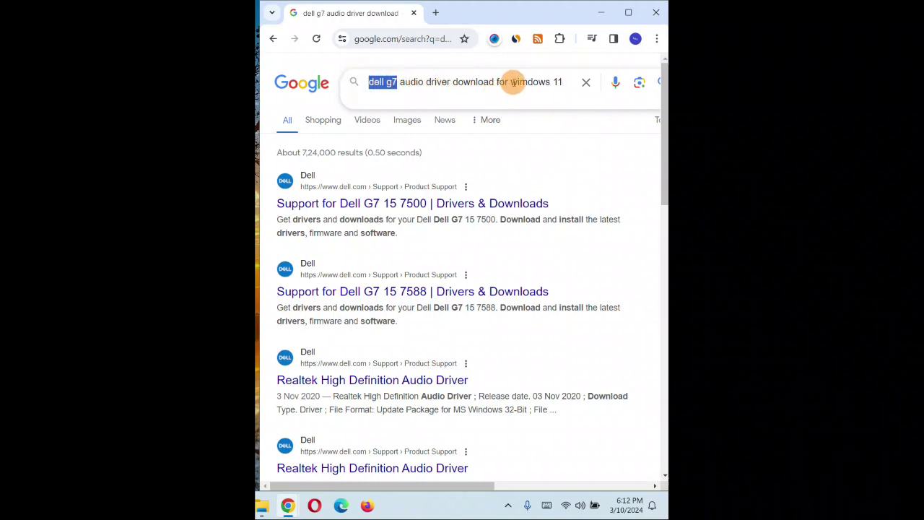
{"action": "left_click_drag", "start_coordinate": [509, 82], "coordinate": [561, 82]}
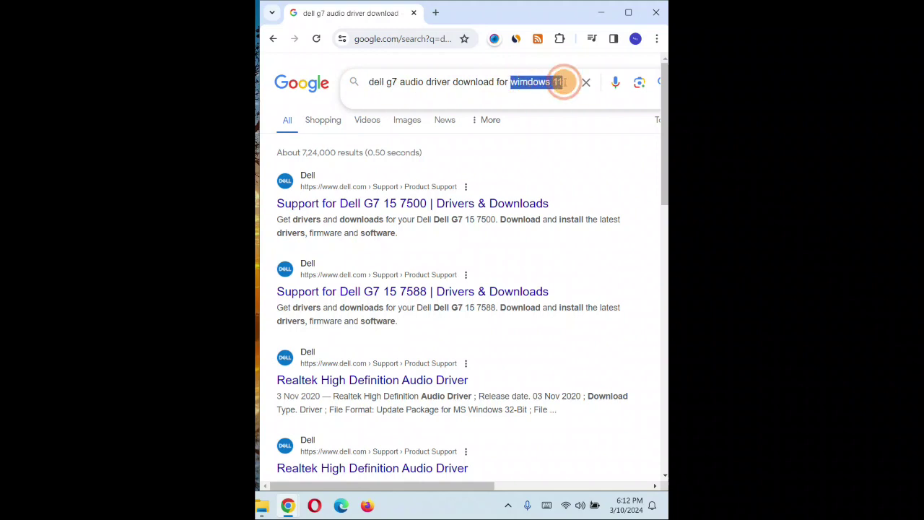
{"action": "left_click", "coordinate": [561, 83]}
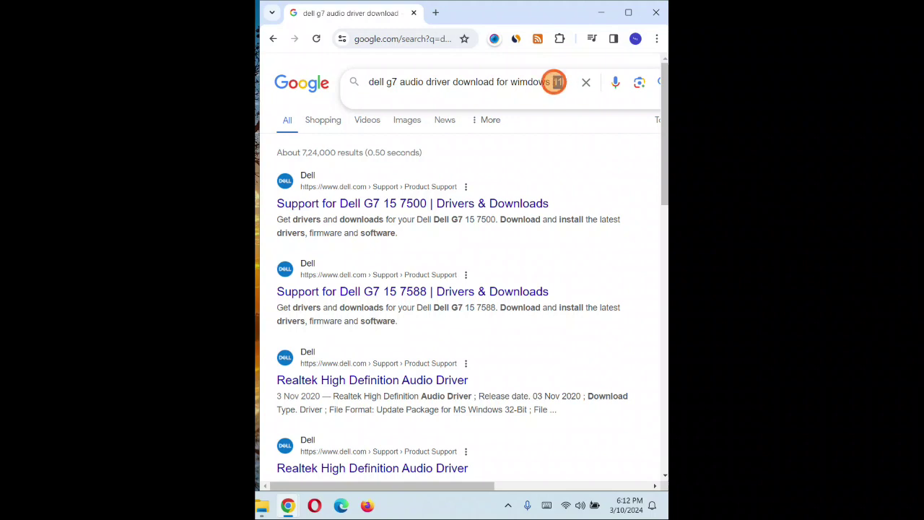
{"action": "left_click", "coordinate": [565, 82]}
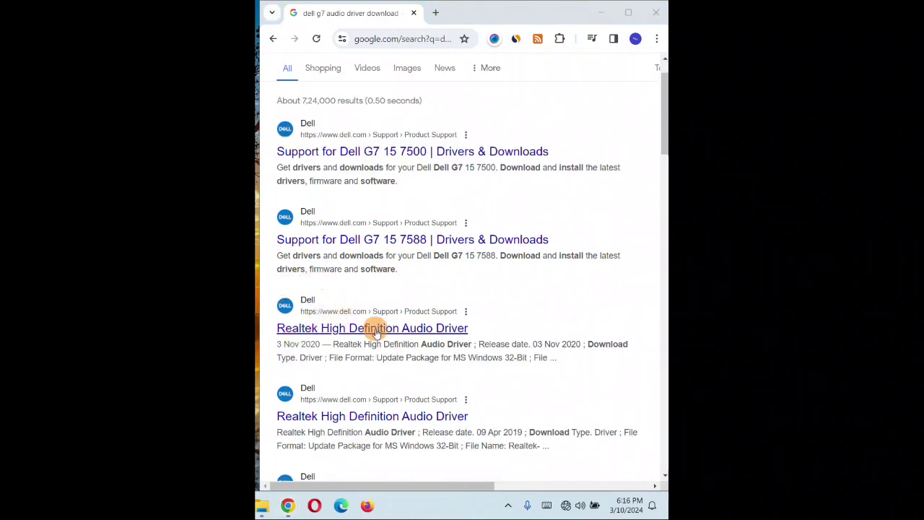
- Open the first Realtek High Definition Audio Driver result from Dell and download the MS Windows 32-Bit update package
{"action": "left_click", "coordinate": [381, 331]}
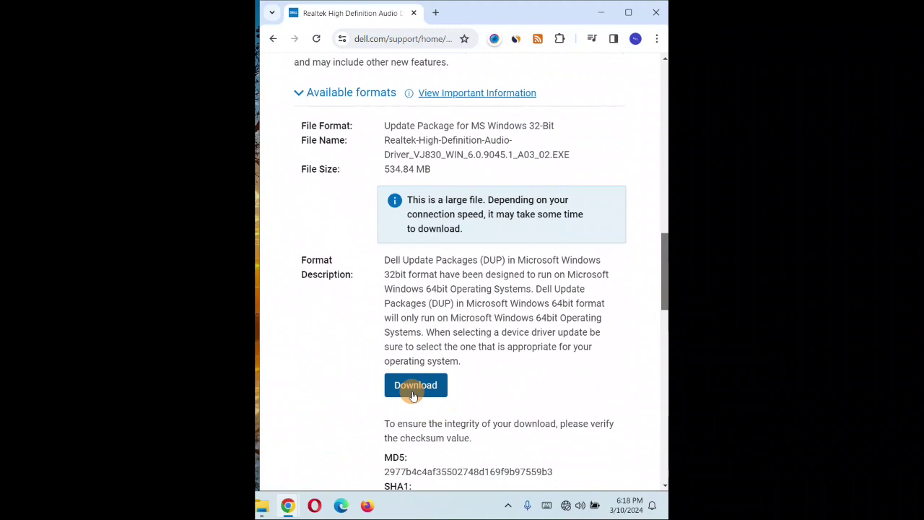
{"action": "left_click", "coordinate": [414, 394]}
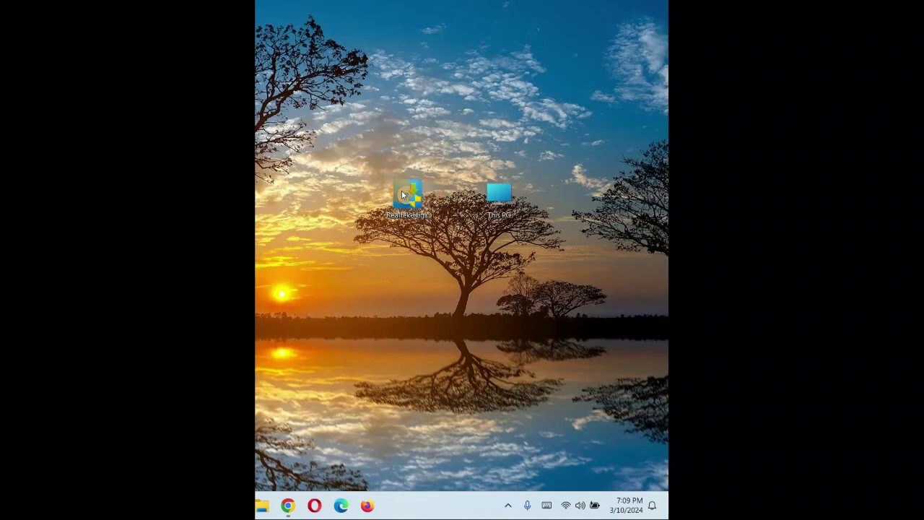
- Run the downloaded Realtek High Definition Audio Driver package from the desktop as administrator
{"action": "left_click", "coordinate": [401, 191]}
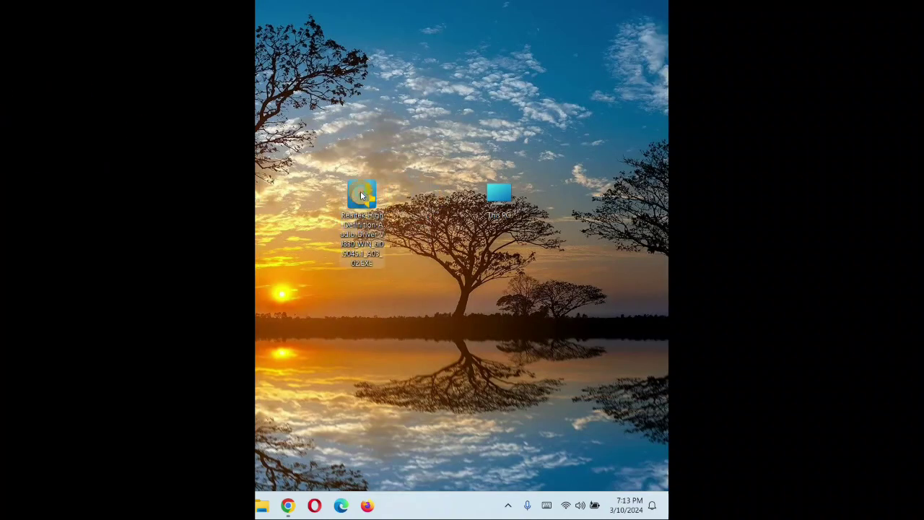
{"action": "right_click", "coordinate": [360, 190]}
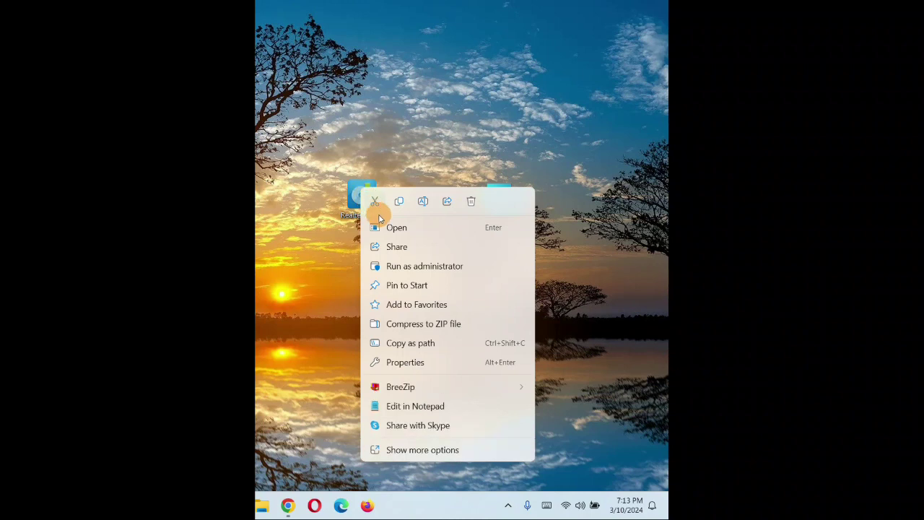
{"action": "left_click", "coordinate": [419, 267]}
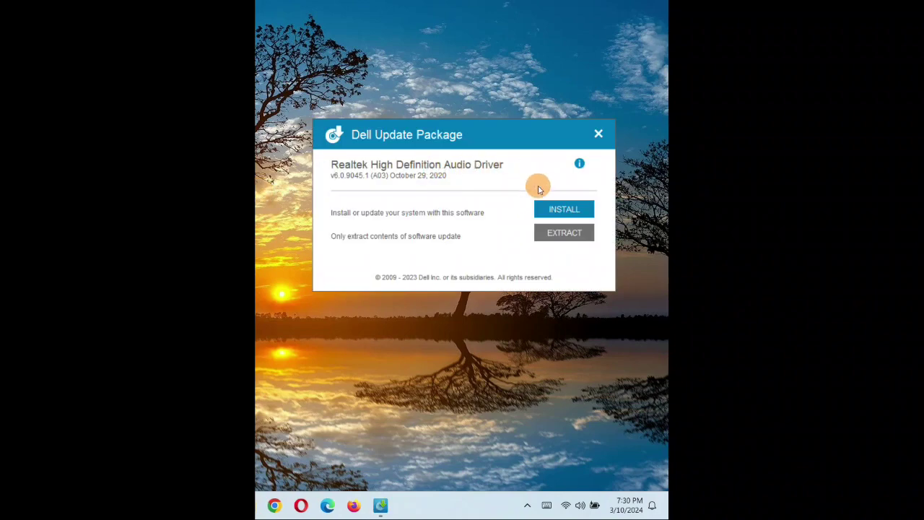
- Install the Realtek Audio Driver from the Dell Update Package and finish the setup with an immediate computer restart
{"action": "left_click", "coordinate": [561, 210]}
{"action": "left_click", "coordinate": [277, 201]}
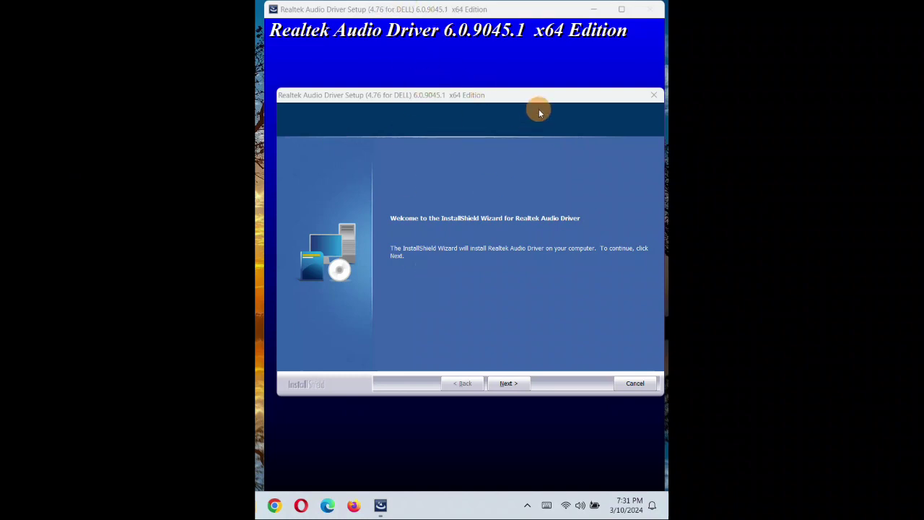
{"action": "left_click_drag", "start_coordinate": [534, 98], "coordinate": [532, 97]}
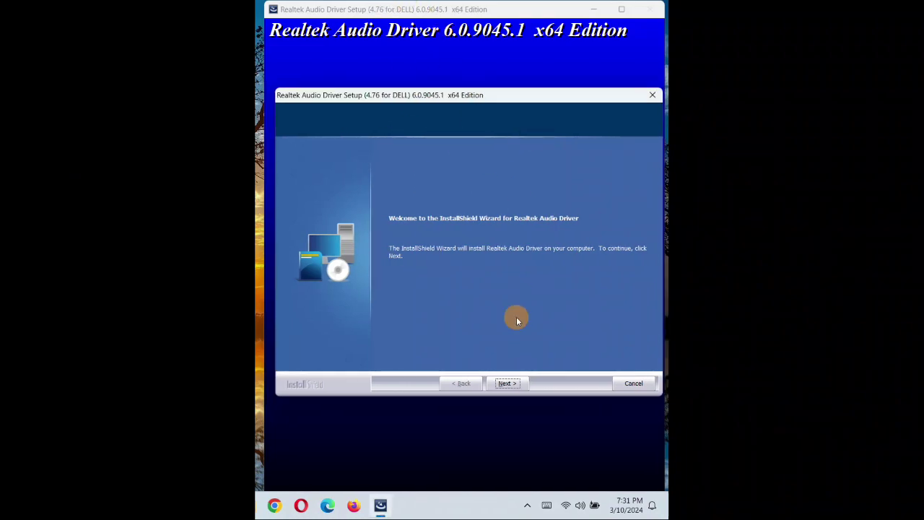
{"action": "left_click", "coordinate": [508, 383]}
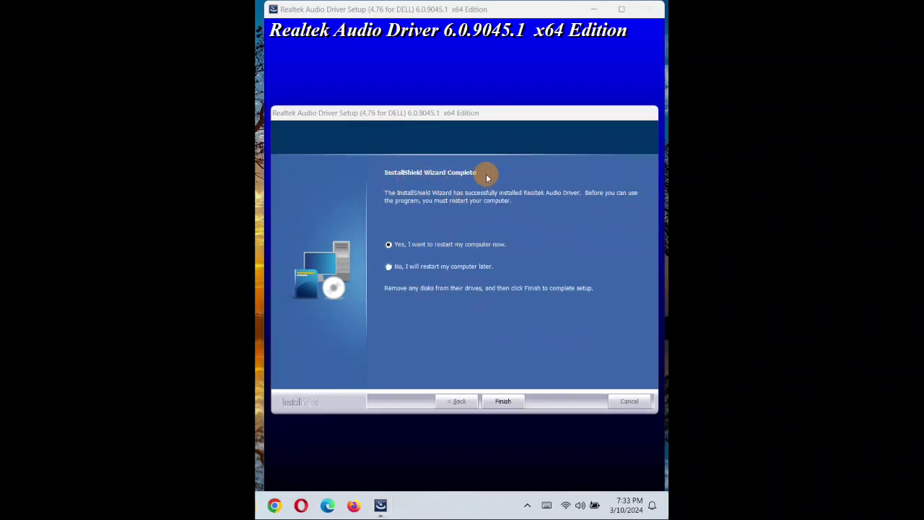
{"action": "left_click", "coordinate": [504, 403]}
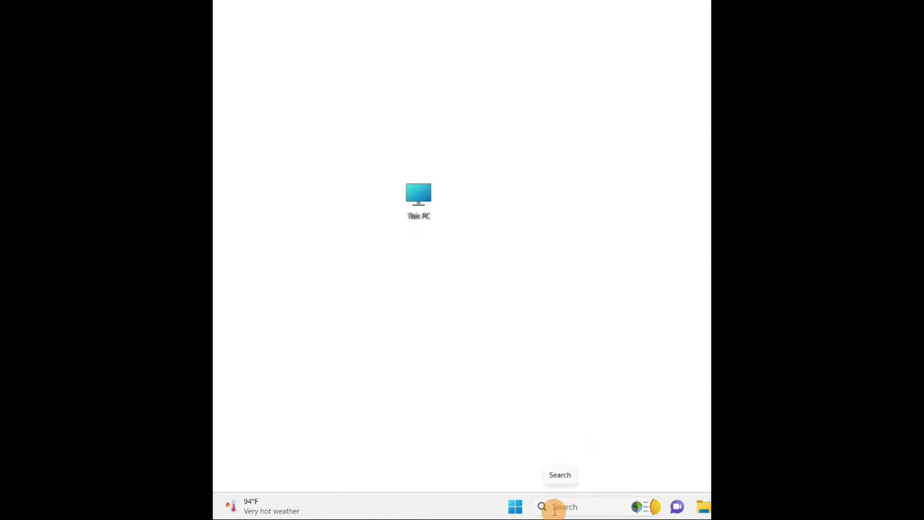
- Search Windows for "audio" and open the Manage output sound devices settings
{"action": "left_click", "coordinate": [555, 507]}
{"action": "type", "text": "audio"}
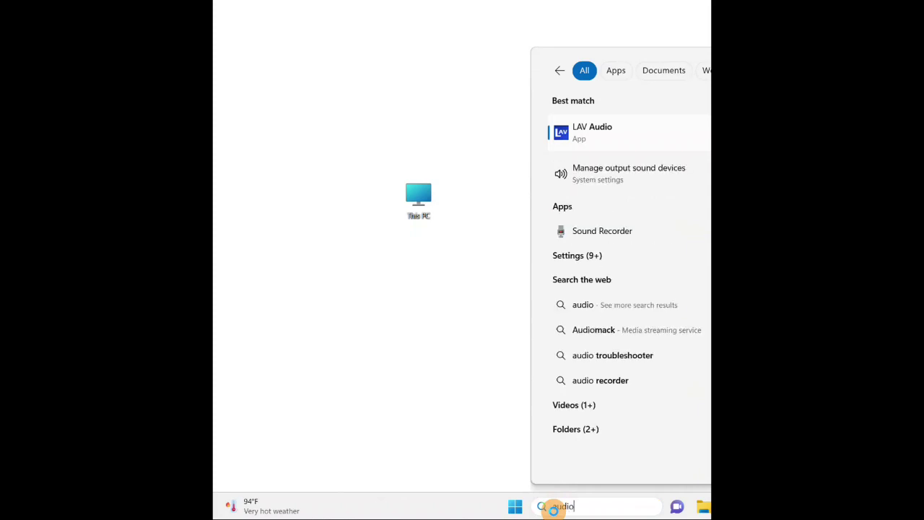
{"action": "left_click", "coordinate": [624, 175]}
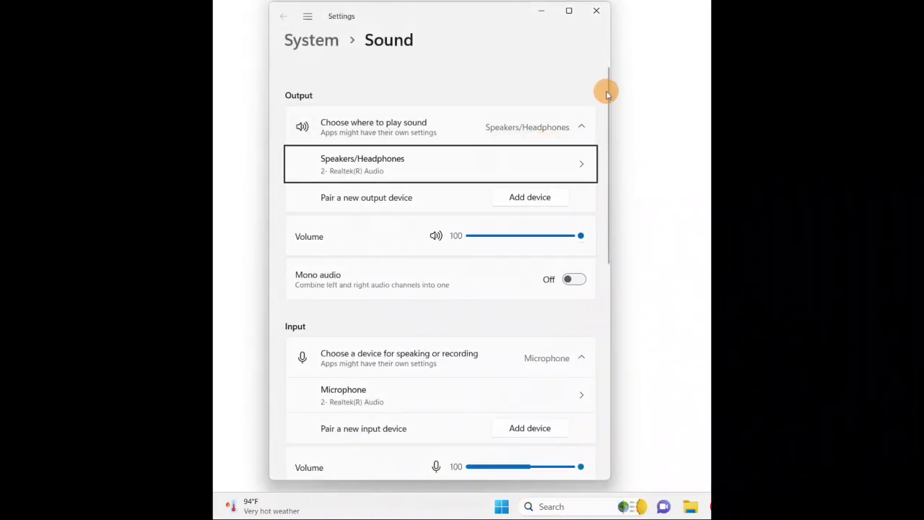
{"action": "mouse_move", "coordinate": [606, 88]}
{"action": "left_mouse_down"}
{"action": "mouse_move", "coordinate": [605, 104]}
{"action": "mouse_move", "coordinate": [599, 58]}
{"action": "mouse_move", "coordinate": [590, 258]}
{"action": "mouse_move", "coordinate": [617, 95]}
{"action": "mouse_move", "coordinate": [611, 72]}
{"action": "left_mouse_up"}
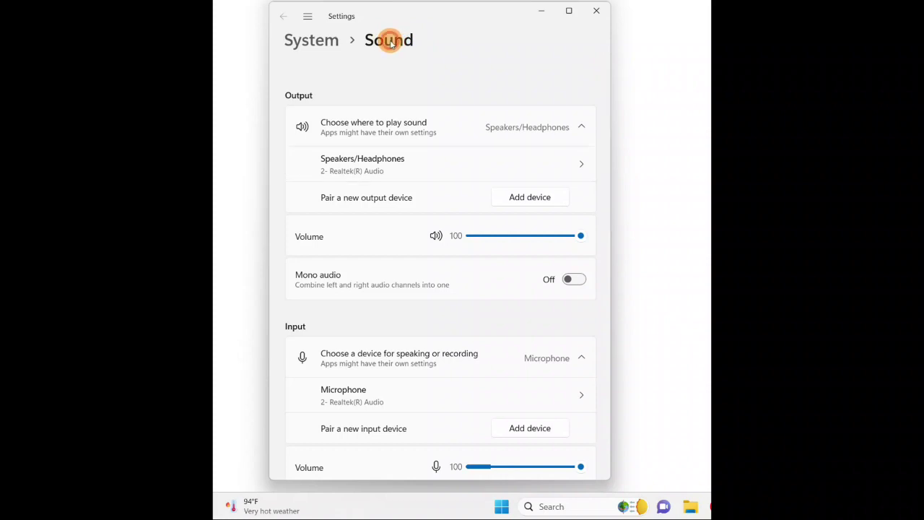
{"action": "left_click", "coordinate": [307, 16]}
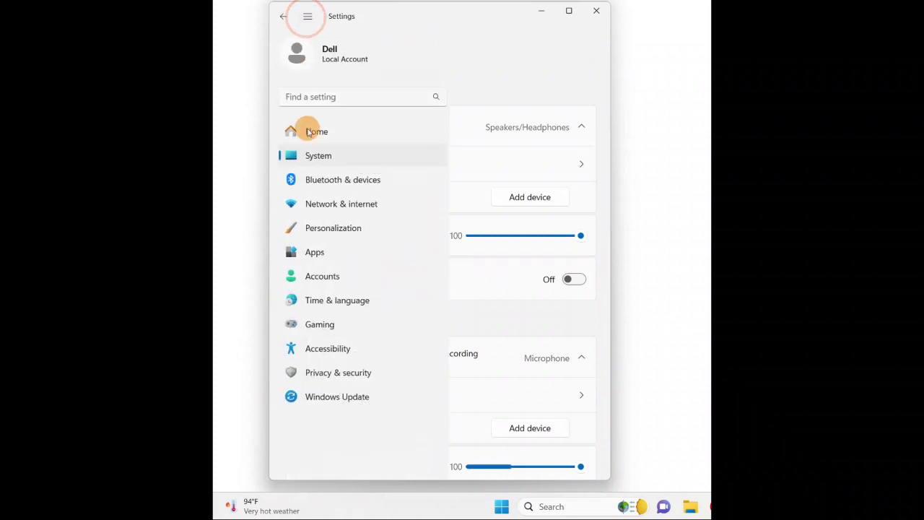
{"action": "left_click", "coordinate": [550, 13]}
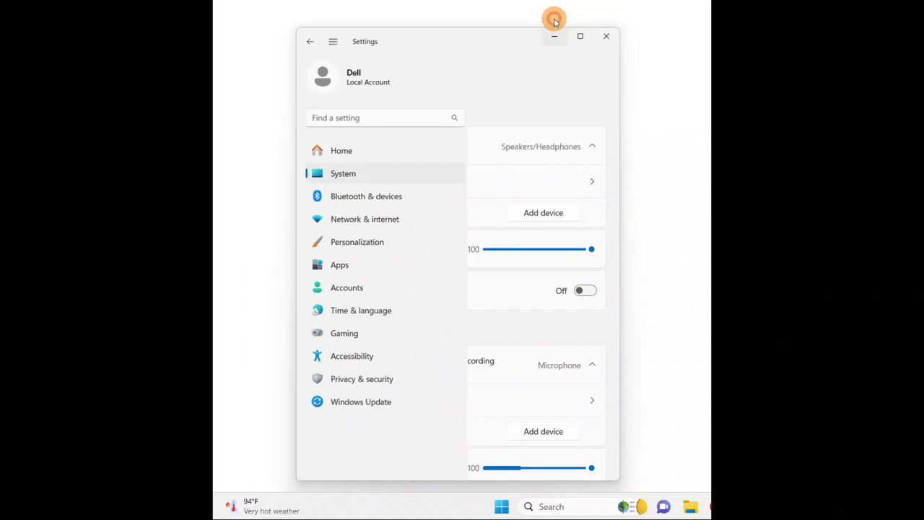
{"action": "left_click", "coordinate": [846, 508]}
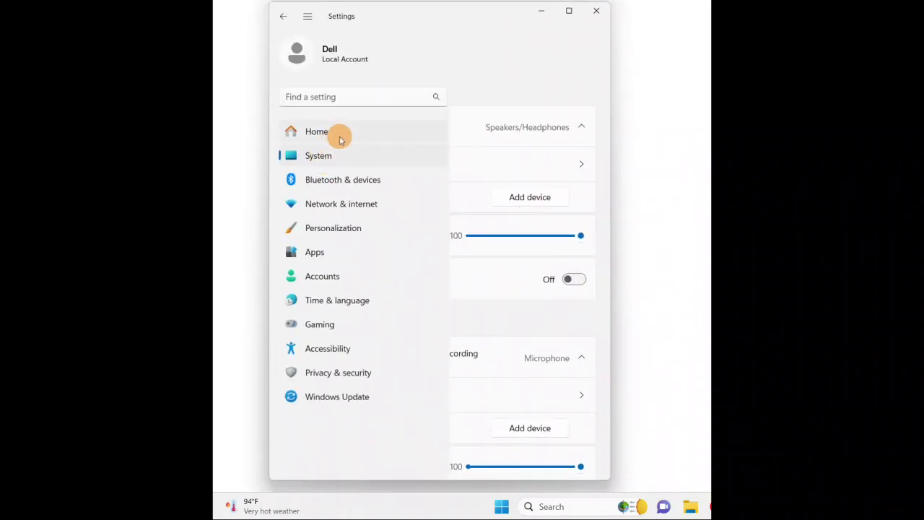
{"action": "left_click", "coordinate": [286, 16]}
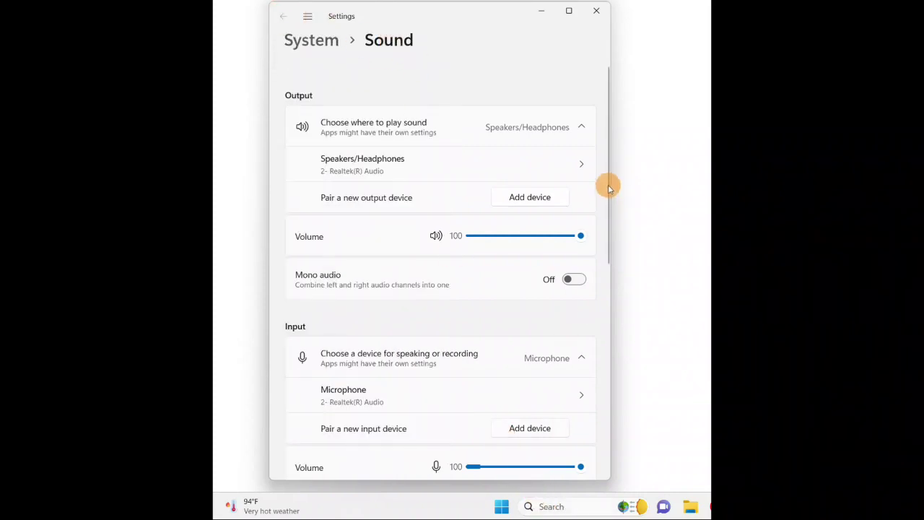
- Open More sound settings from the advanced sound options and move the Sound dialog over the Settings window
{"action": "left_click_drag", "start_coordinate": [605, 174], "coordinate": [603, 336]}
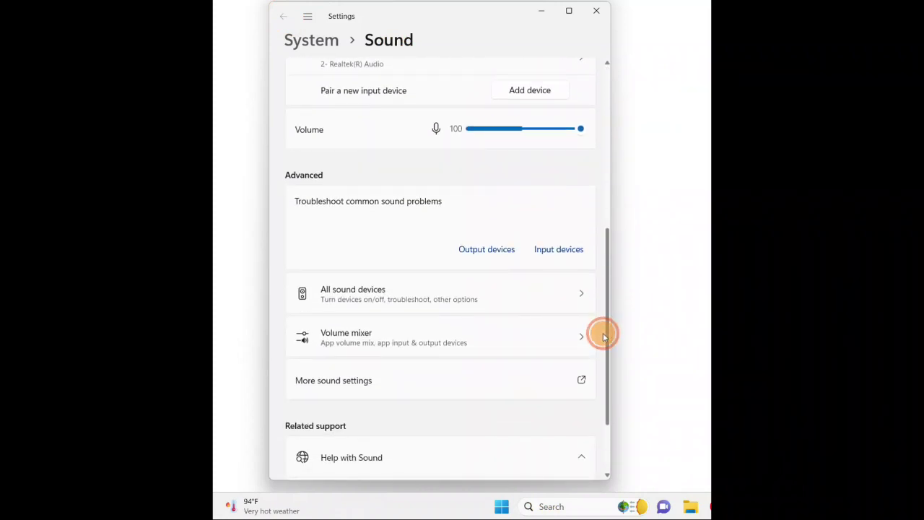
{"action": "left_click", "coordinate": [581, 379]}
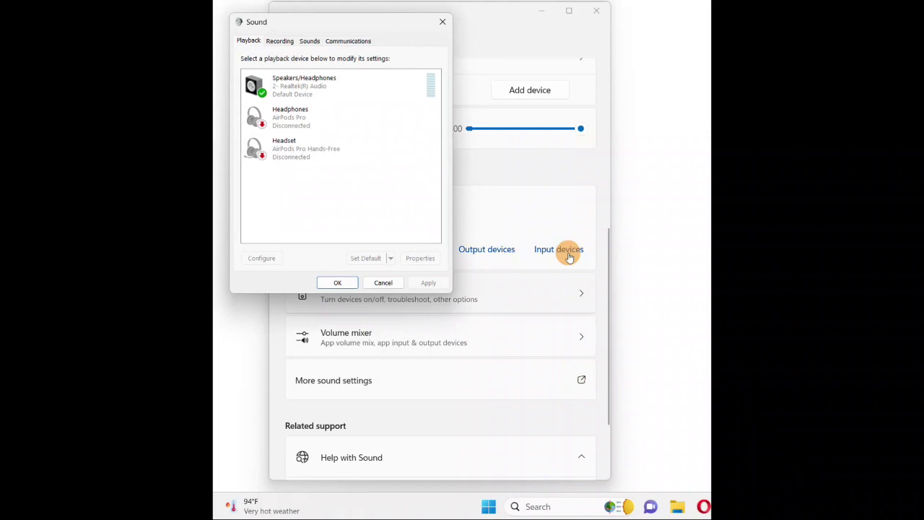
{"action": "left_click_drag", "start_coordinate": [387, 30], "coordinate": [481, 76]}
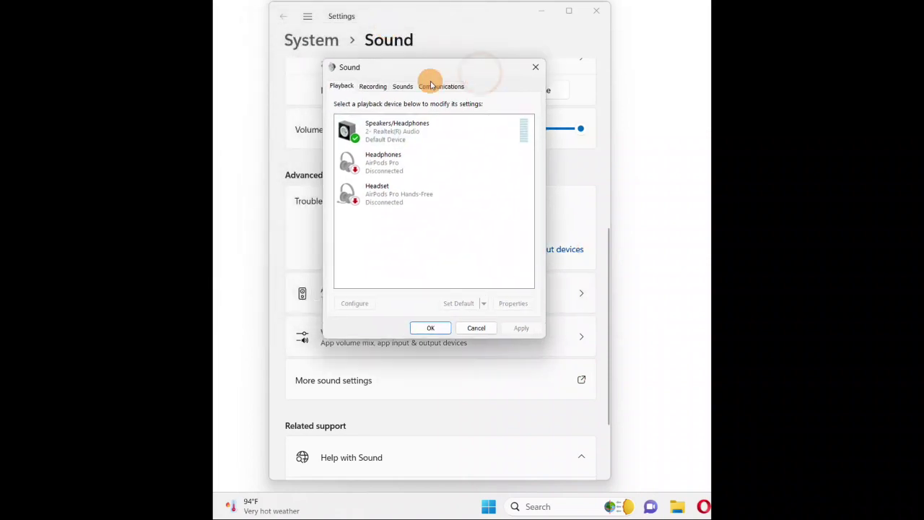
- Examine the playback and recording devices in the Sound dialog, including the Realtek speakers, microphone and AirPods Pro entries
{"action": "left_click", "coordinate": [375, 138]}
{"action": "left_click", "coordinate": [373, 87]}
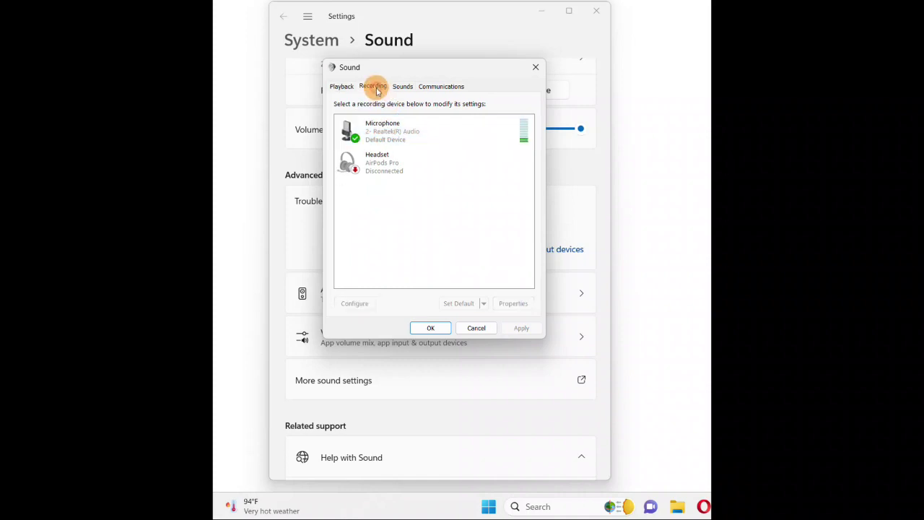
{"action": "left_click", "coordinate": [341, 86]}
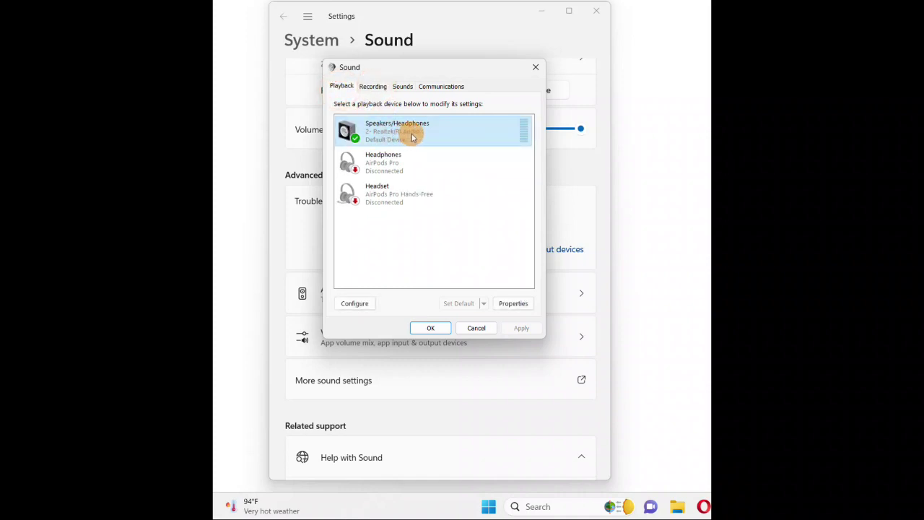
{"action": "left_click", "coordinate": [380, 166]}
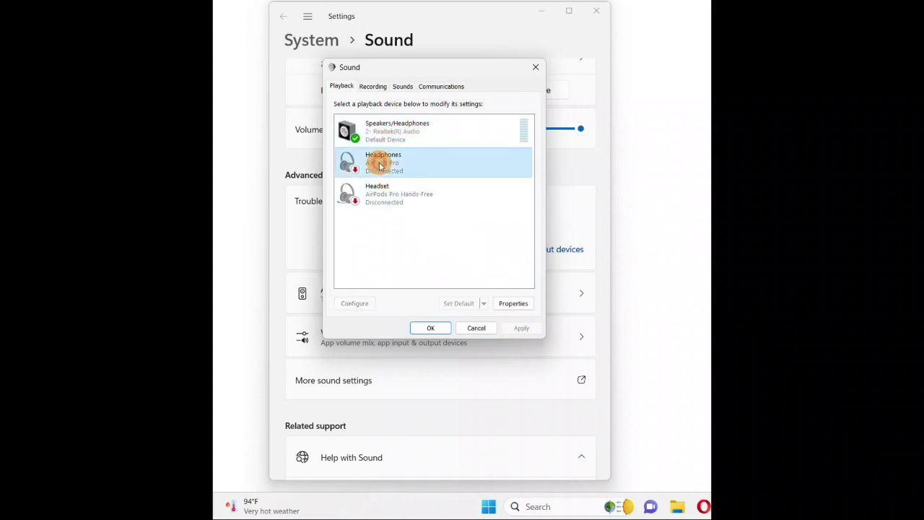
{"action": "left_click", "coordinate": [378, 193]}
{"action": "left_click", "coordinate": [373, 86]}
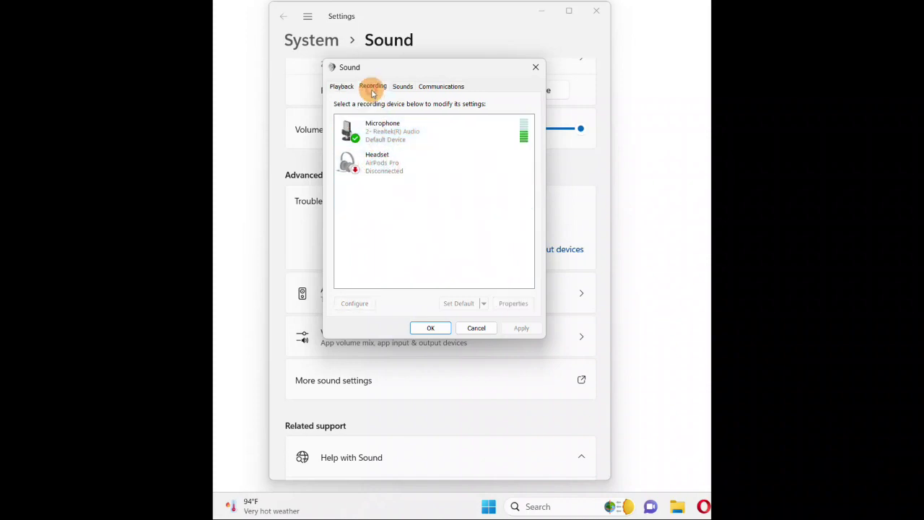
{"action": "left_click", "coordinate": [377, 161]}
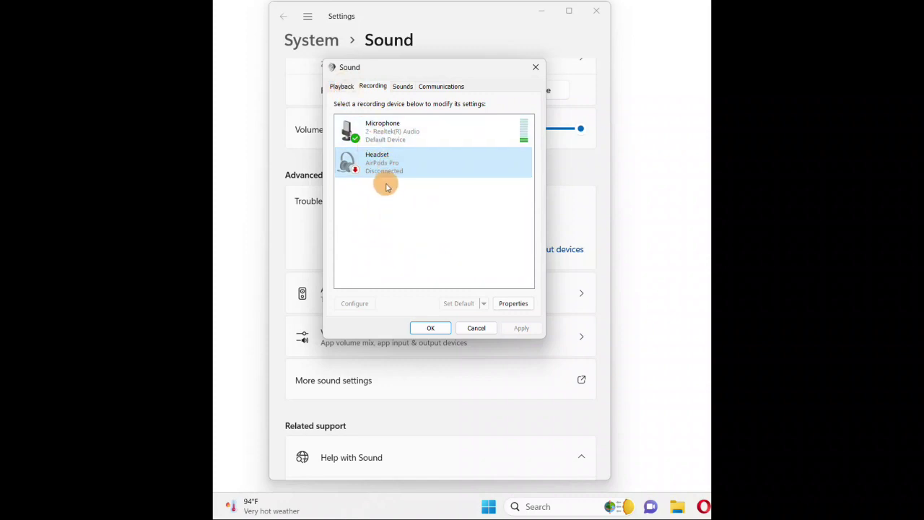
{"action": "left_click", "coordinate": [353, 88]}
{"action": "left_click", "coordinate": [375, 129]}
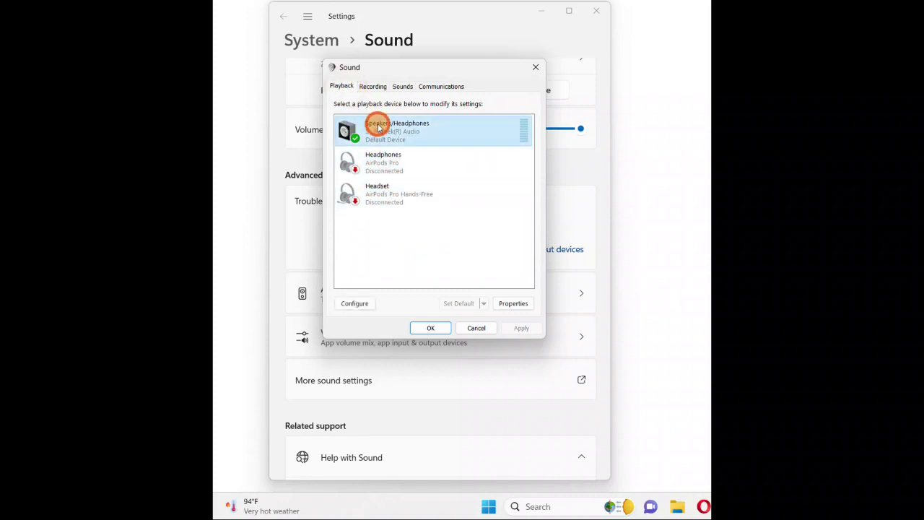
{"action": "left_click", "coordinate": [373, 86]}
{"action": "left_click", "coordinate": [379, 143]}
{"action": "left_click", "coordinate": [374, 160]}
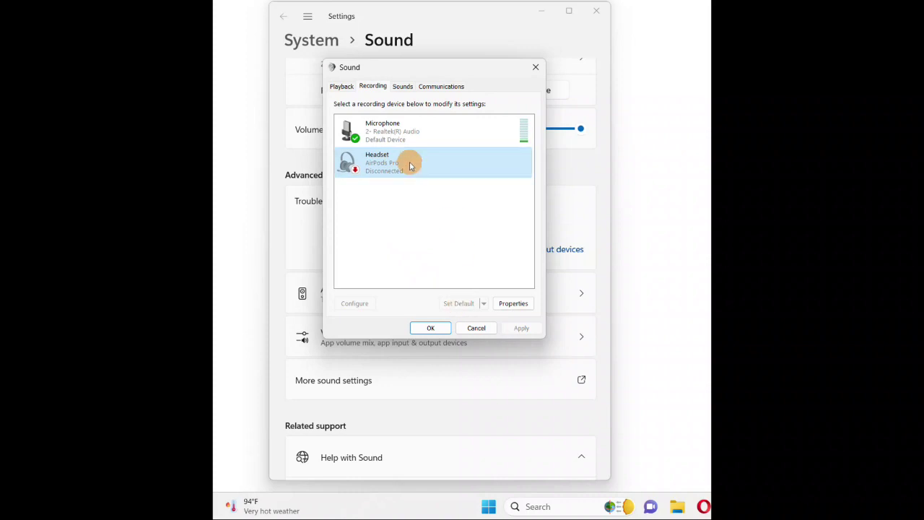
- Open the properties of the Realtek Speakers/Headphones playback device
{"action": "left_click", "coordinate": [341, 86]}
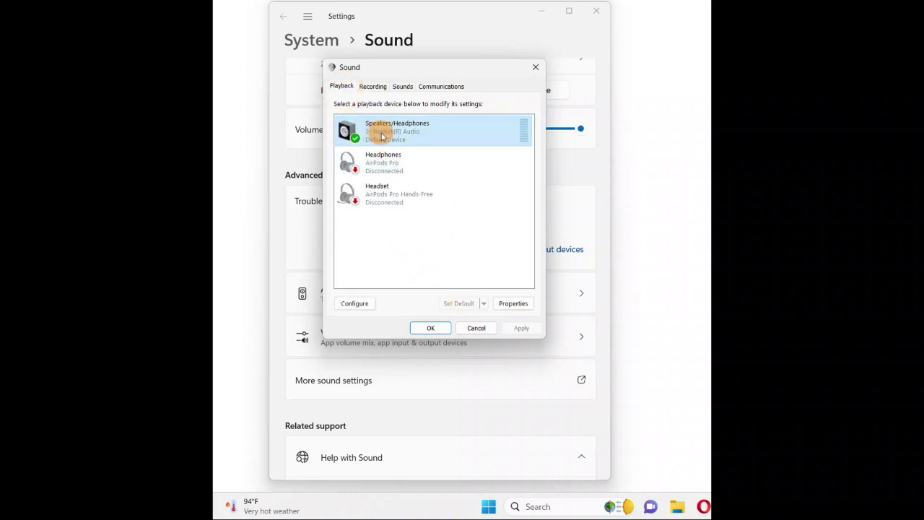
{"action": "left_click", "coordinate": [515, 302]}
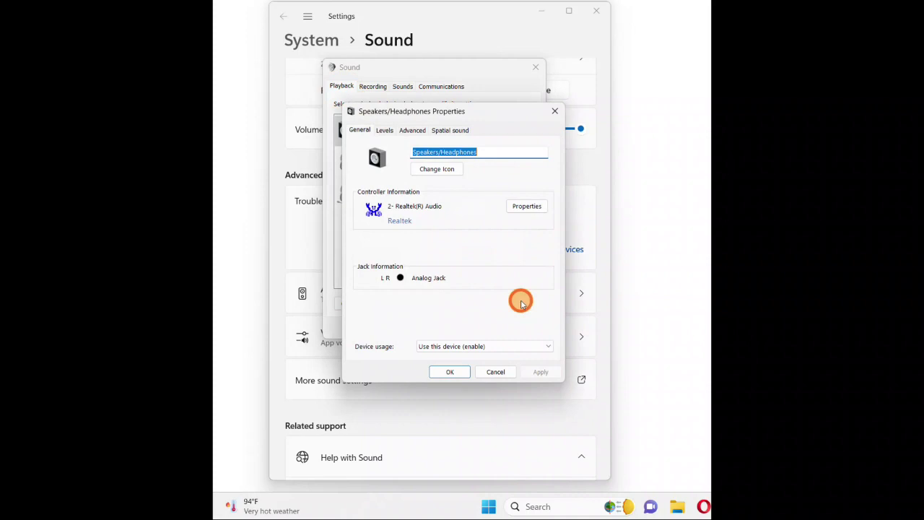
{"action": "left_click_drag", "start_coordinate": [481, 112], "coordinate": [458, 99]}
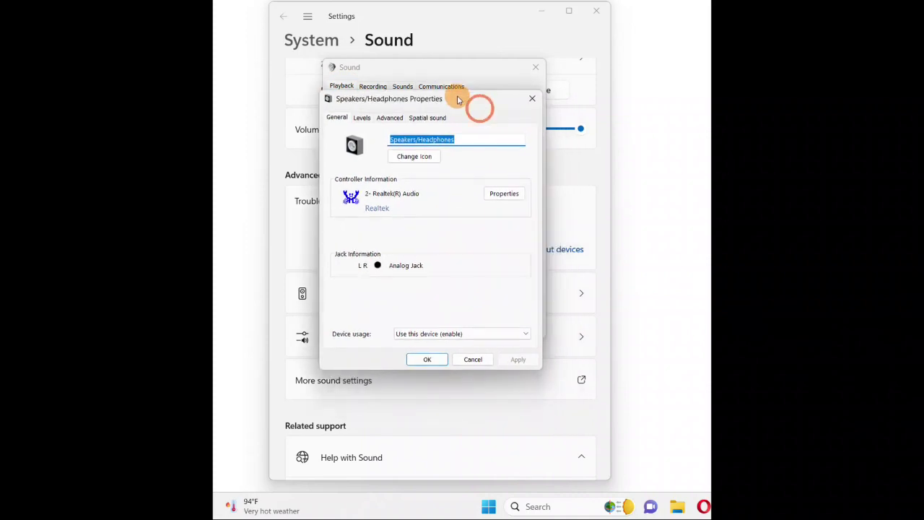
- Choose 24 bit, 48000 Hz as the speakers' default format in the advanced properties and test the sound
{"action": "left_click", "coordinate": [390, 117]}
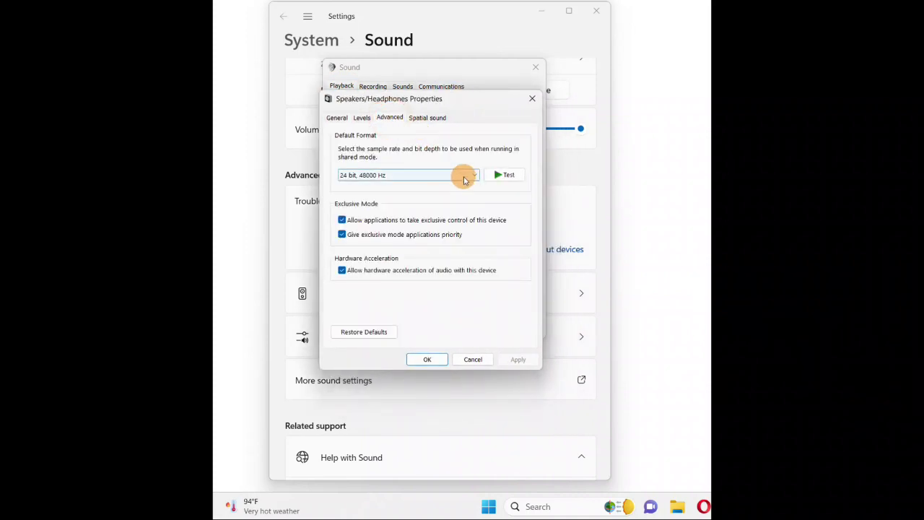
{"action": "left_click", "coordinate": [441, 178]}
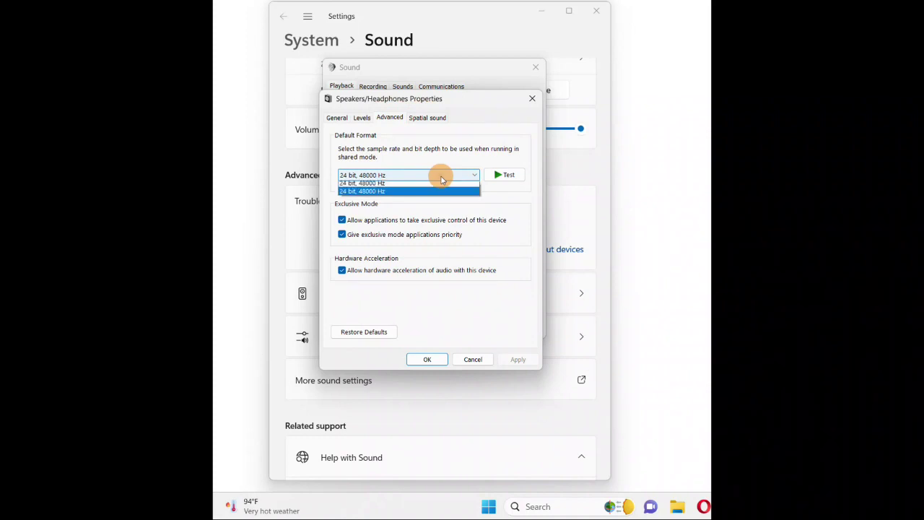
{"action": "left_click", "coordinate": [366, 229]}
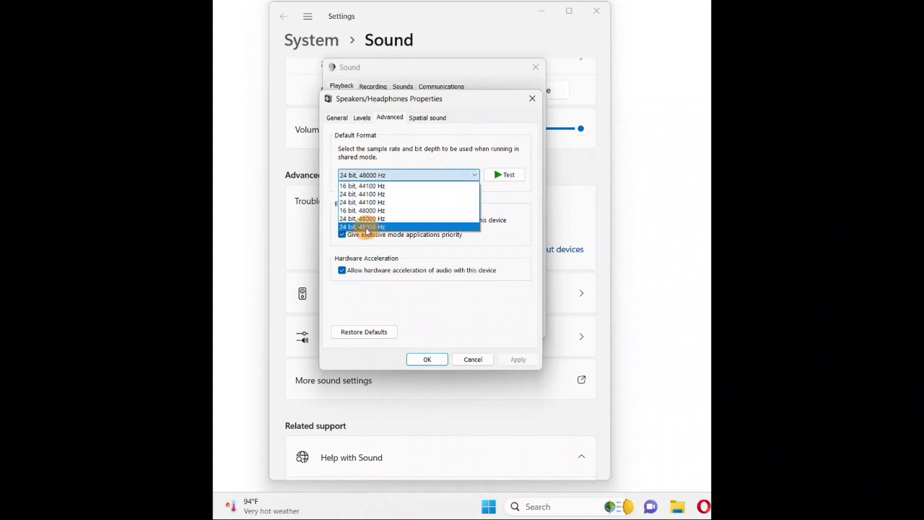
{"action": "left_click", "coordinate": [505, 177]}
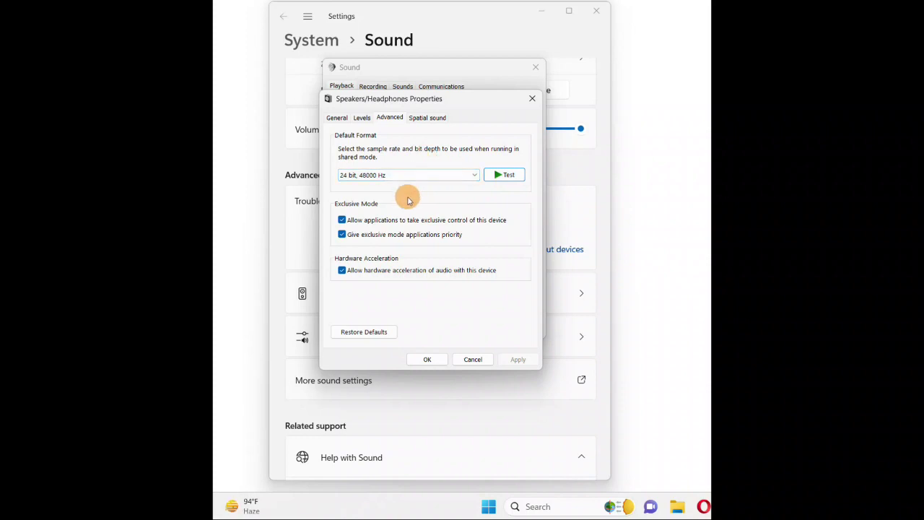
- Turn exclusive control off, re-enable both exclusive mode options for the speakers, and apply the properties
{"action": "left_click", "coordinate": [342, 220]}
{"action": "left_click", "coordinate": [433, 362]}
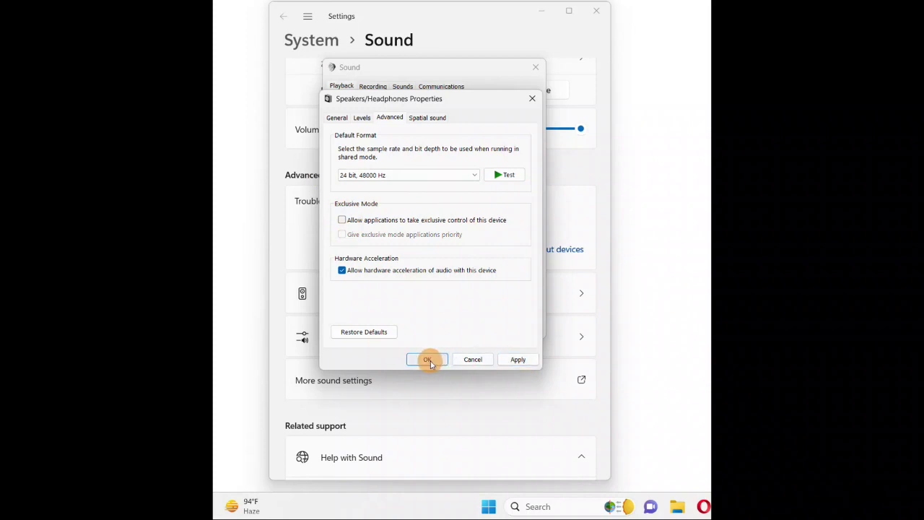
{"action": "left_click", "coordinate": [342, 221]}
{"action": "left_click", "coordinate": [342, 235]}
{"action": "left_click", "coordinate": [518, 360]}
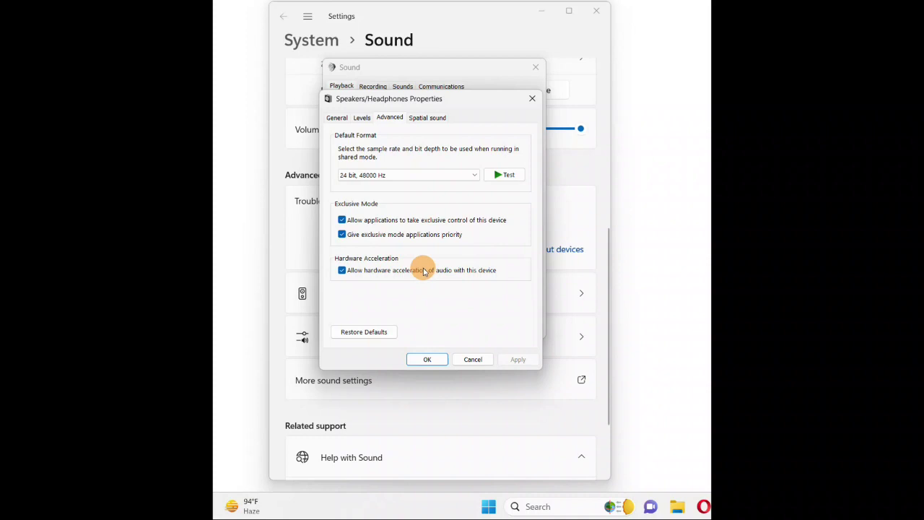
{"action": "left_click", "coordinate": [427, 359]}
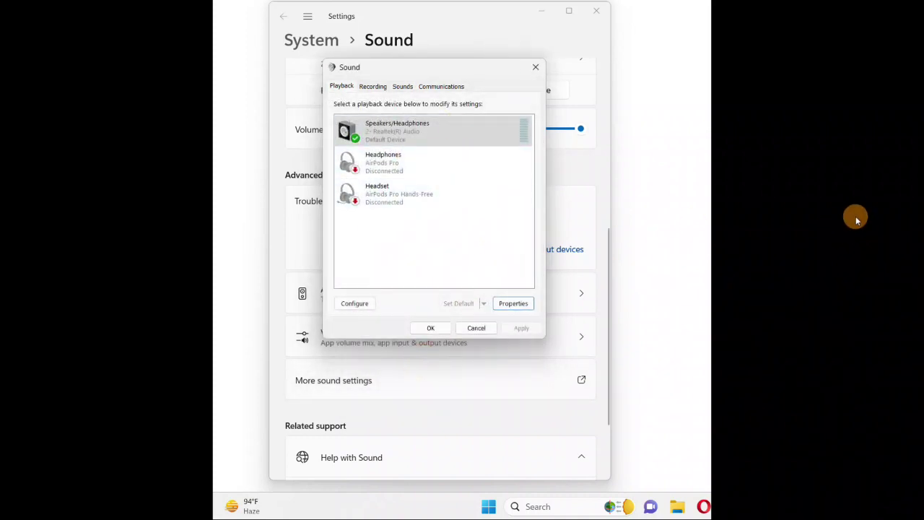
- Accept and close the Sound dialog, and close the Settings window
{"action": "left_click", "coordinate": [855, 218]}
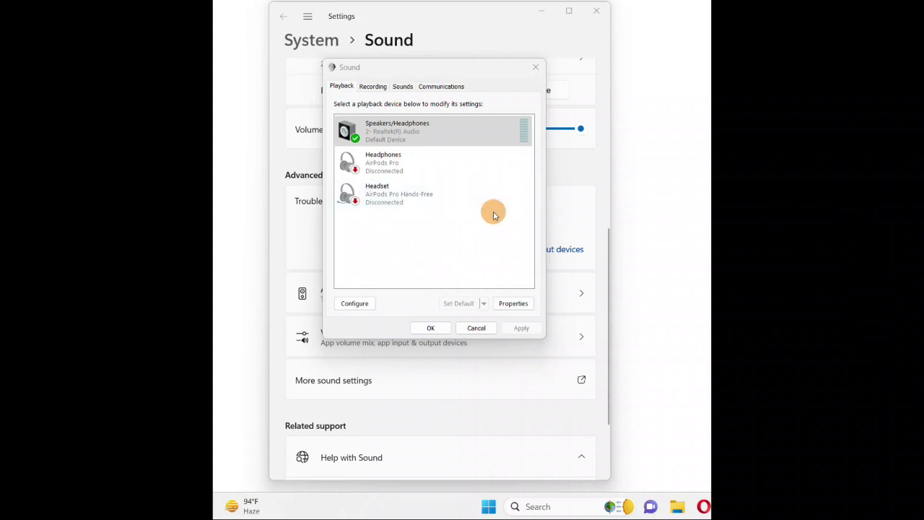
{"action": "left_click", "coordinate": [430, 328]}
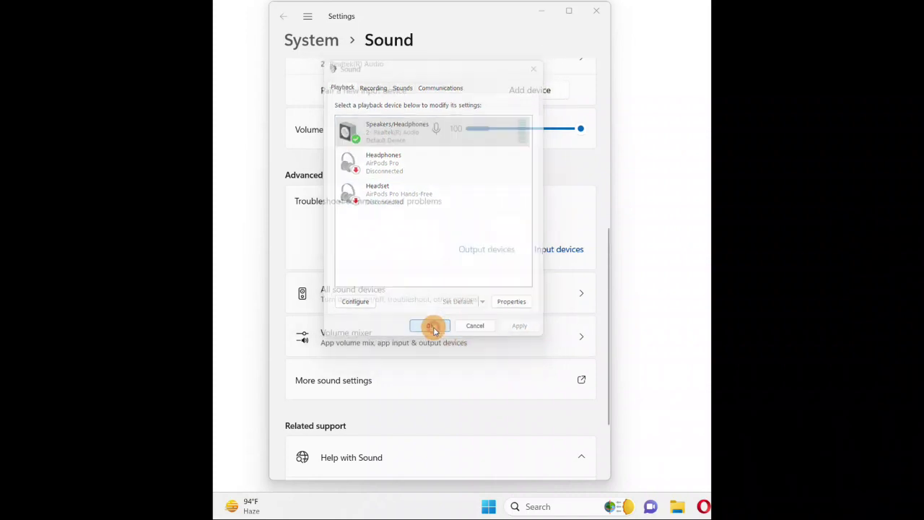
{"action": "left_click", "coordinate": [596, 11]}
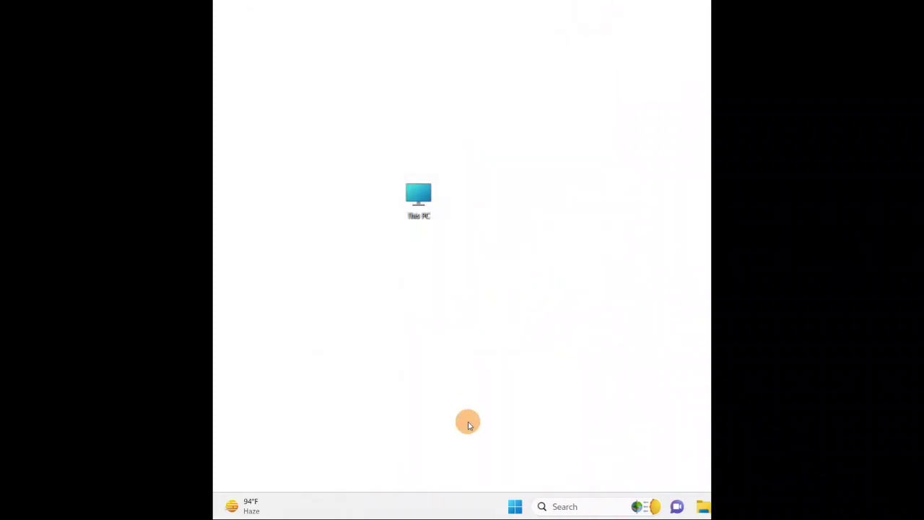
- Launch the Services console by running services.msc from the Run dialog and move its window up over the desktop
{"action": "key", "text": "super+r"}
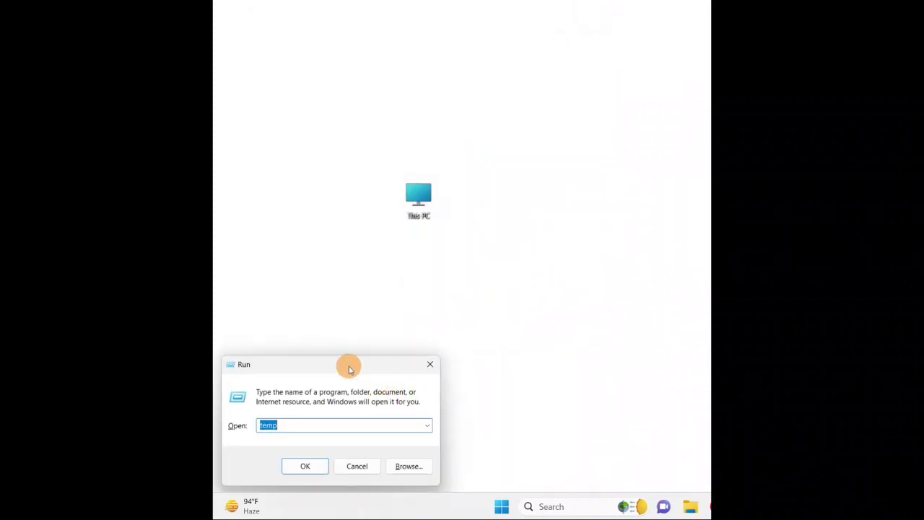
{"action": "left_click_drag", "start_coordinate": [365, 360], "coordinate": [508, 279]}
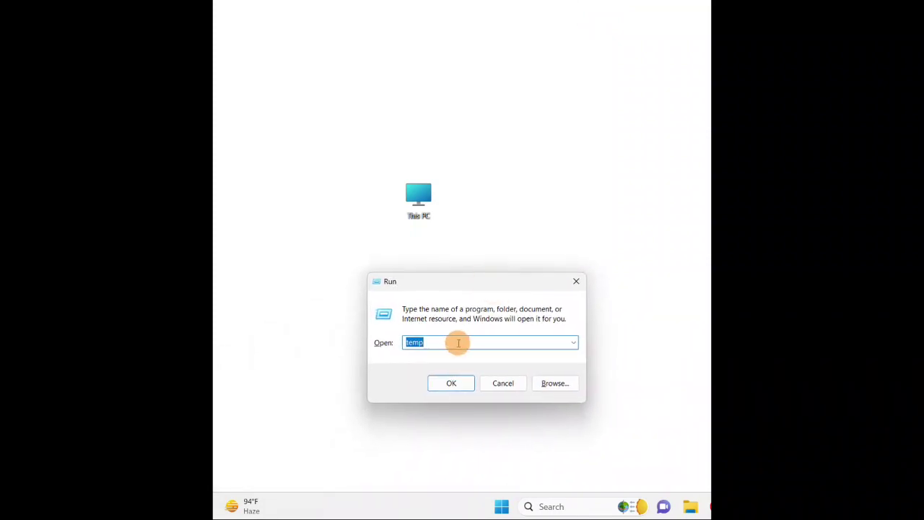
{"action": "type", "text": "ser"}
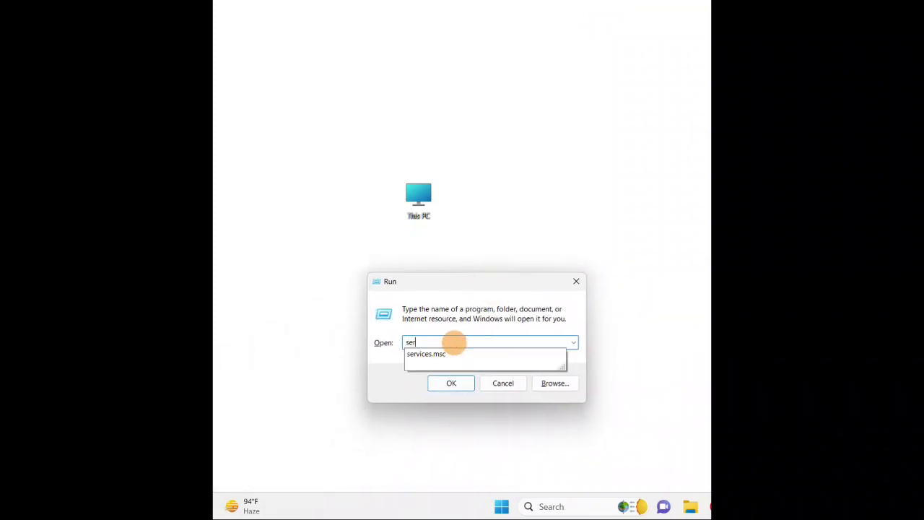
{"action": "left_click", "coordinate": [447, 354]}
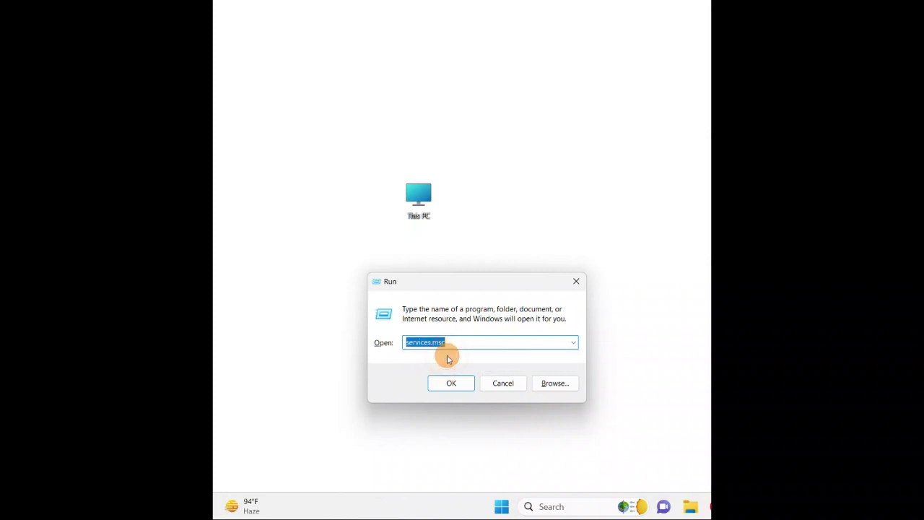
{"action": "left_click", "coordinate": [449, 381]}
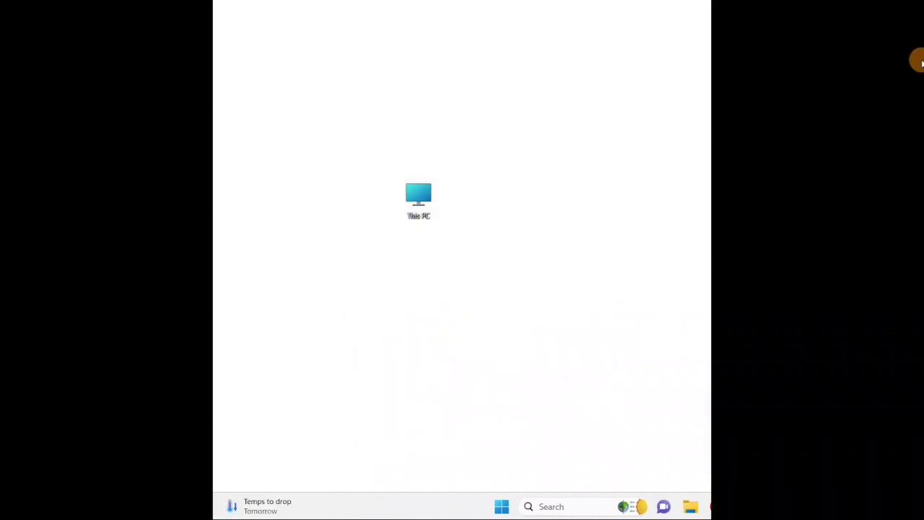
{"action": "left_click_drag", "start_coordinate": [582, 117], "coordinate": [543, 24]}
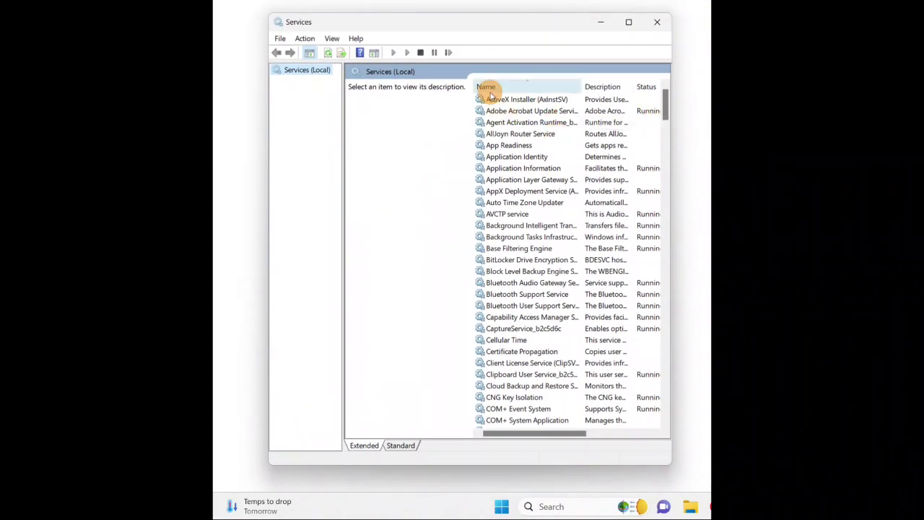
- Choose Automatic as the startup type in the Windows Audio service's properties and close that dialog
{"action": "left_click_drag", "start_coordinate": [665, 103], "coordinate": [662, 355]}
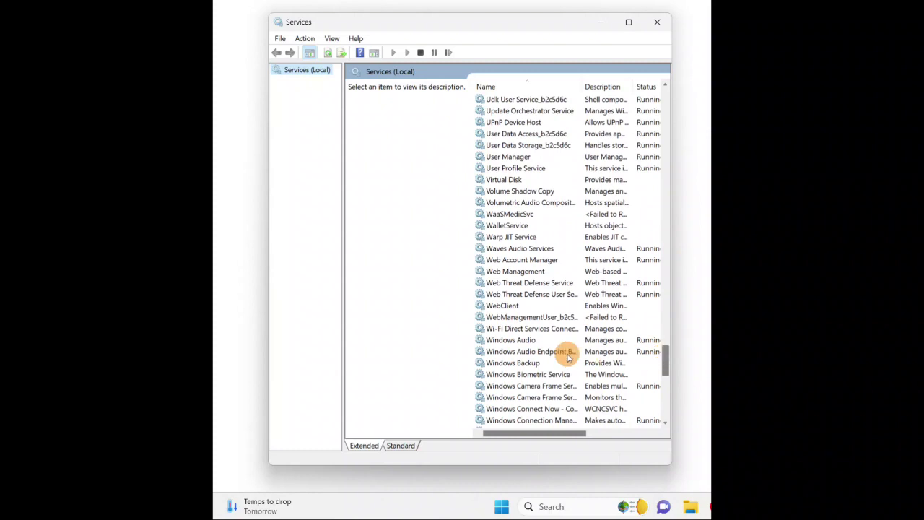
{"action": "left_click", "coordinate": [514, 340]}
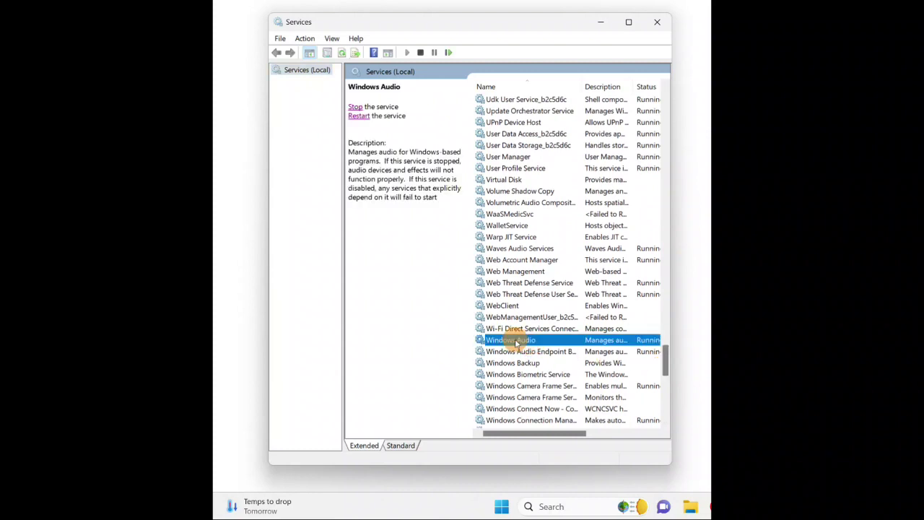
{"action": "right_click", "coordinate": [514, 340]}
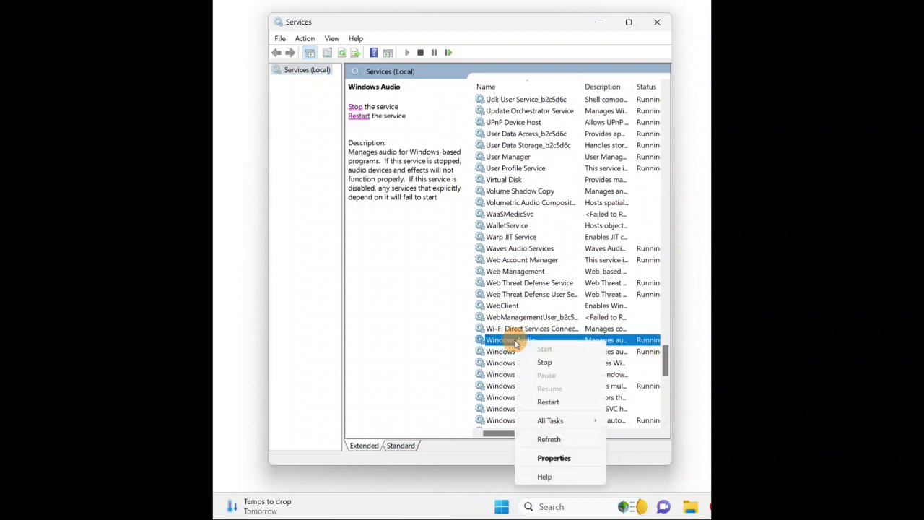
{"action": "left_click", "coordinate": [562, 456]}
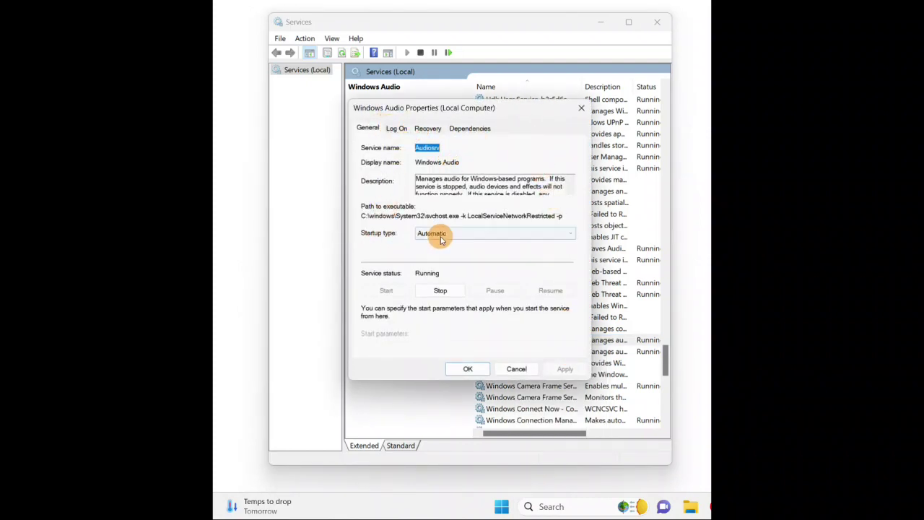
{"action": "left_click", "coordinate": [466, 233]}
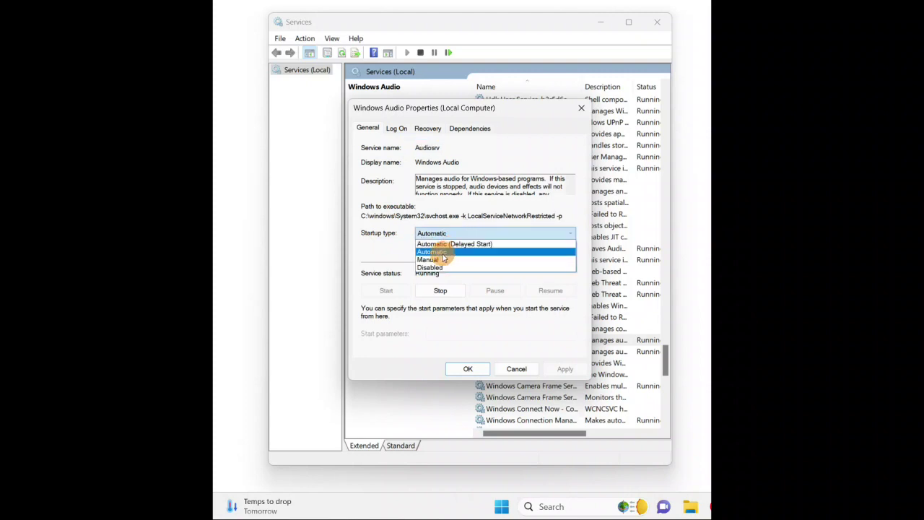
{"action": "left_click", "coordinate": [441, 251]}
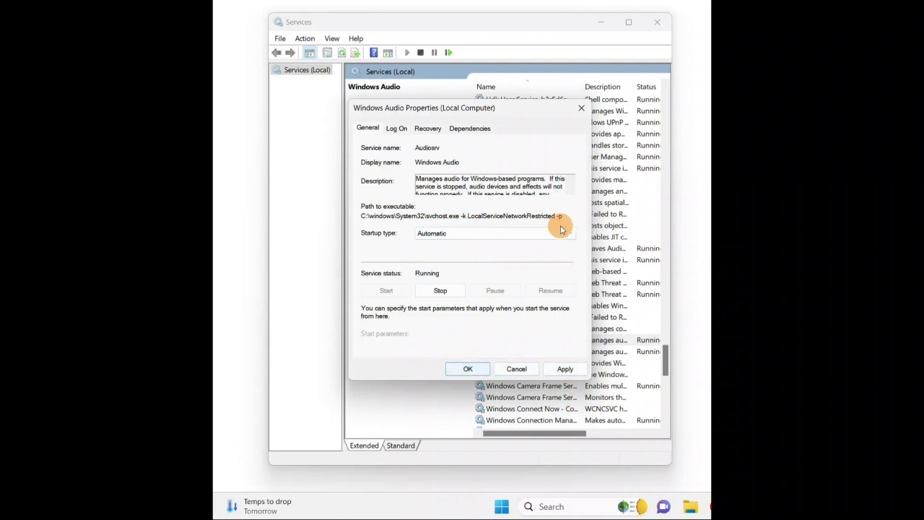
{"action": "left_click", "coordinate": [581, 106]}
- Close the Services console and return to the desktop
{"action": "left_click", "coordinate": [510, 339]}
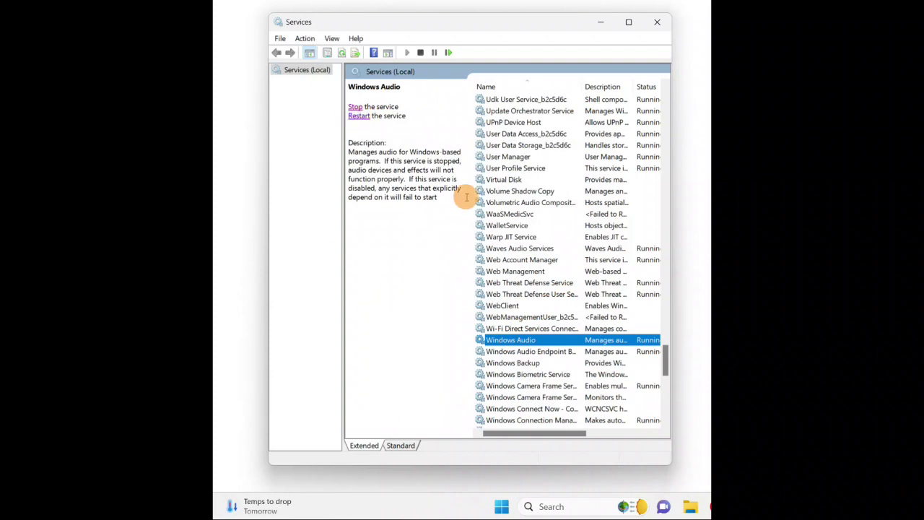
{"action": "left_click", "coordinate": [657, 26]}
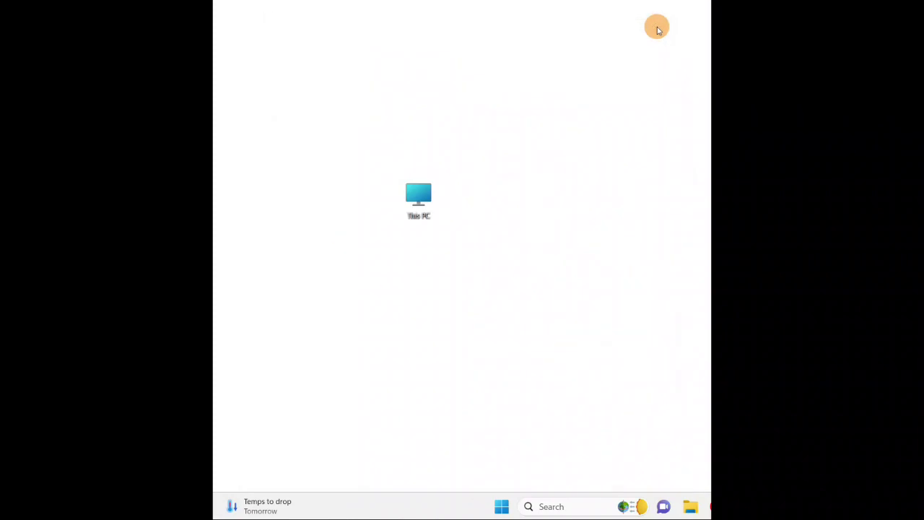
{"action": "left_click", "coordinate": [496, 310]}
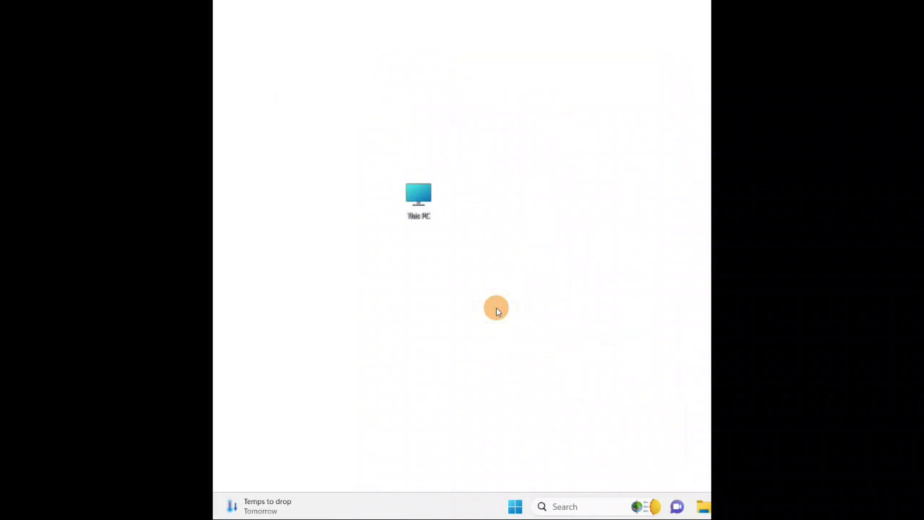